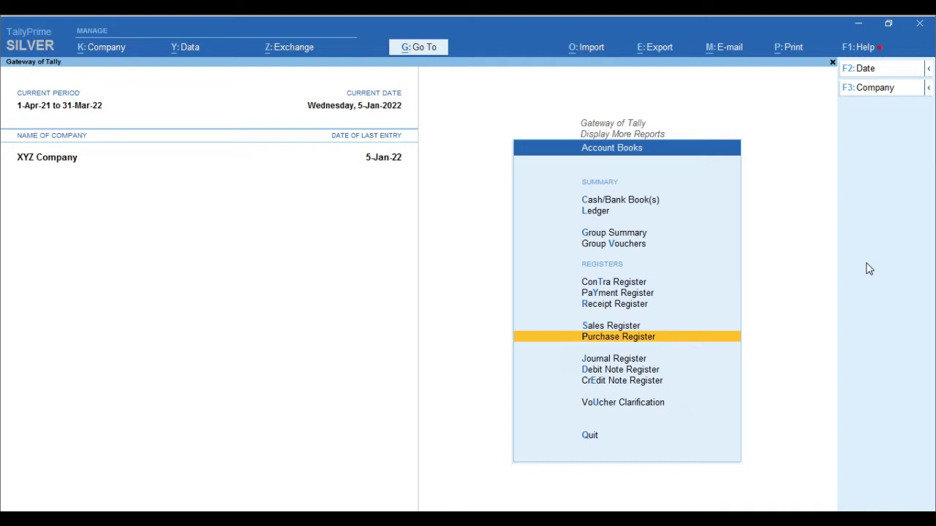
Shut the open XYZ Company and load the other company named Xyz Company
{"action": "key", "text": "v"}
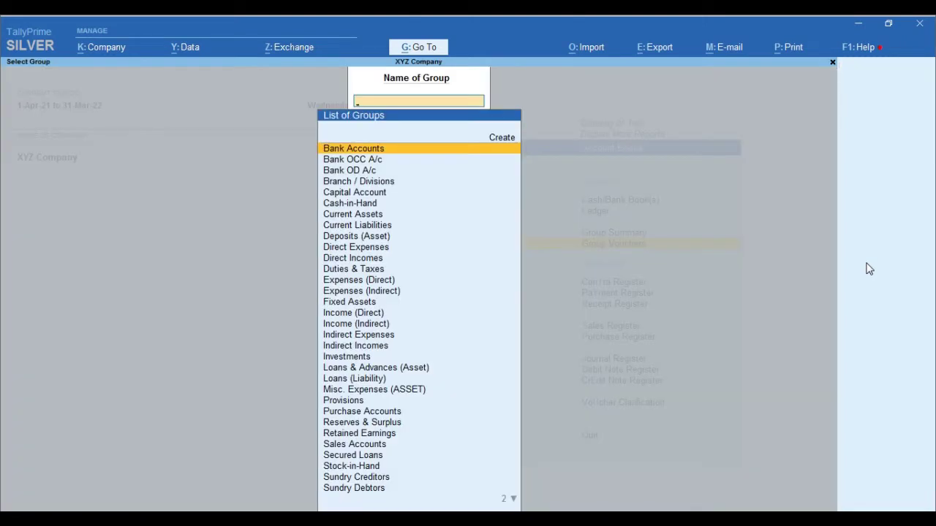
{"action": "key", "text": "Escape"}
{"action": "key", "text": "ctrl+F3"}
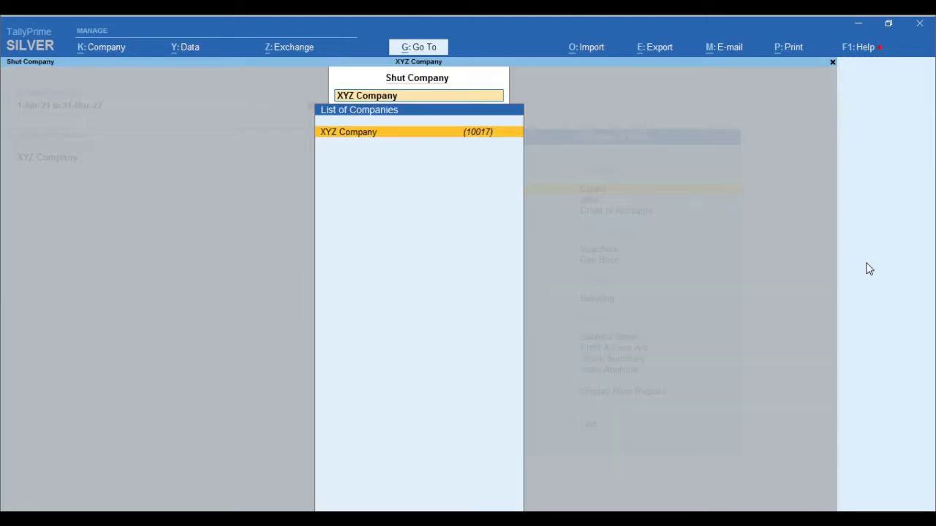
{"action": "key", "text": "Return"}
{"action": "key", "text": "Down"}
{"action": "key", "text": "Down"}
{"action": "key", "text": "Return"}
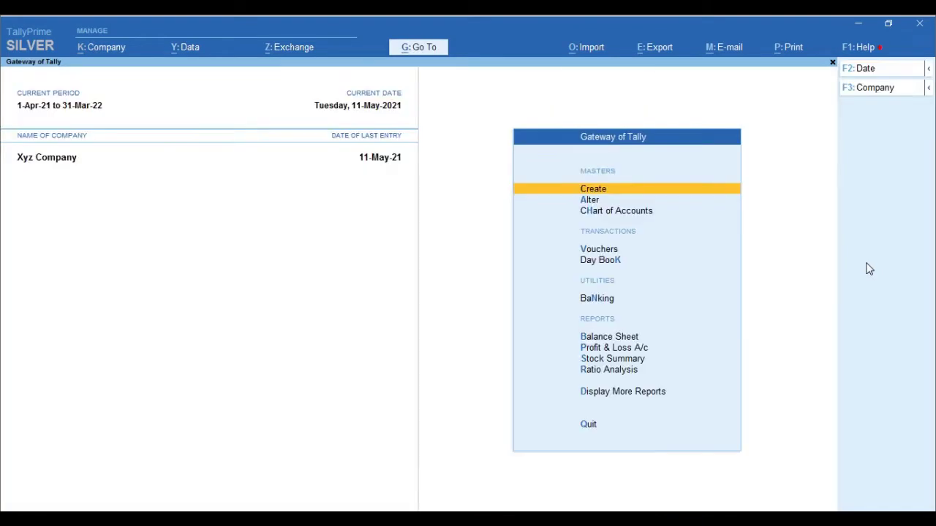
Open the ledger vouchers report of Shyam and Company for the period 1-Apr-21 to 11-May-21
{"action": "key", "text": "d"}
{"action": "key", "text": "a"}
{"action": "key", "text": "l"}
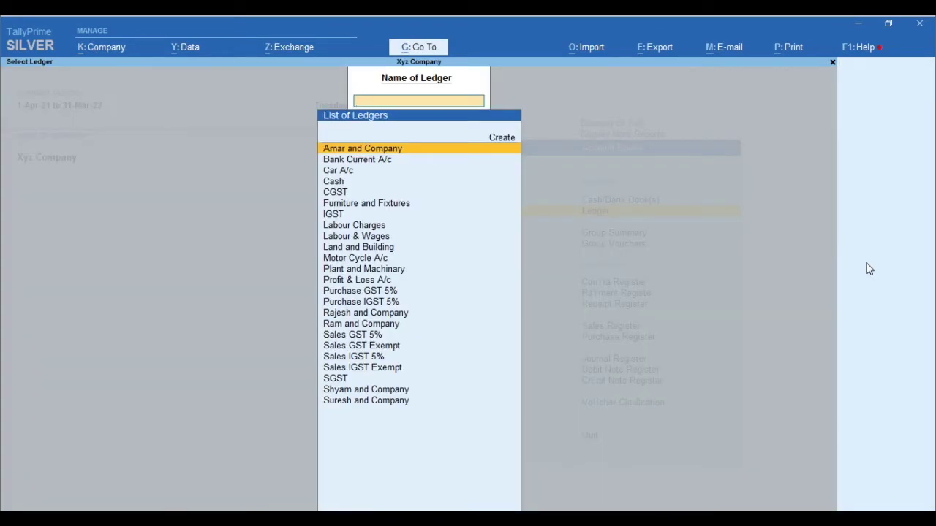
{"action": "key", "text": "Down"}
{"action": "key", "text": "Down"}
{"action": "key", "text": "Down"}
{"action": "key", "text": "Down"}
{"action": "key", "text": "Down"}
{"action": "key", "text": "Down"}
{"action": "key", "text": "Down"}
{"action": "key", "text": "Down"}
{"action": "key", "text": "Down"}
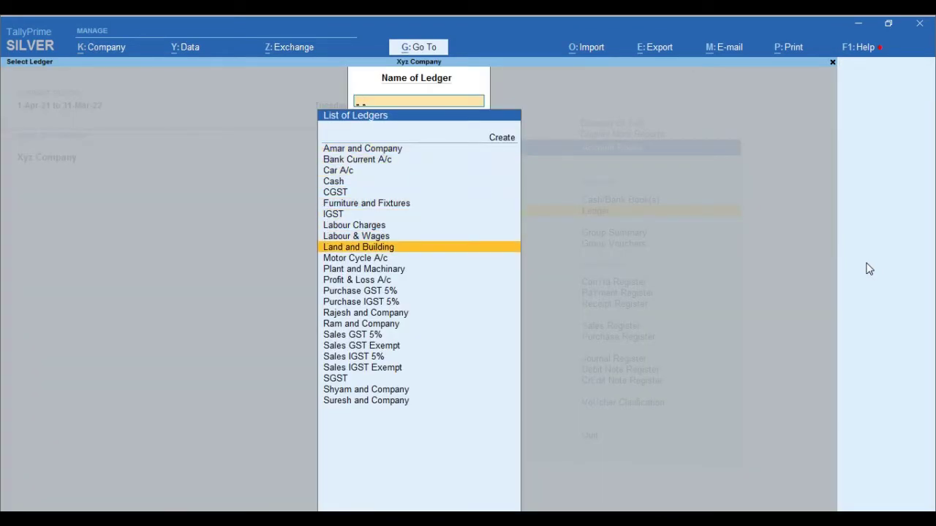
{"action": "type", "text": "shya"}
{"action": "key", "text": "Return"}
{"action": "key", "text": "F2"}
{"action": "key", "text": "Return"}
{"action": "key", "text": "Return"}
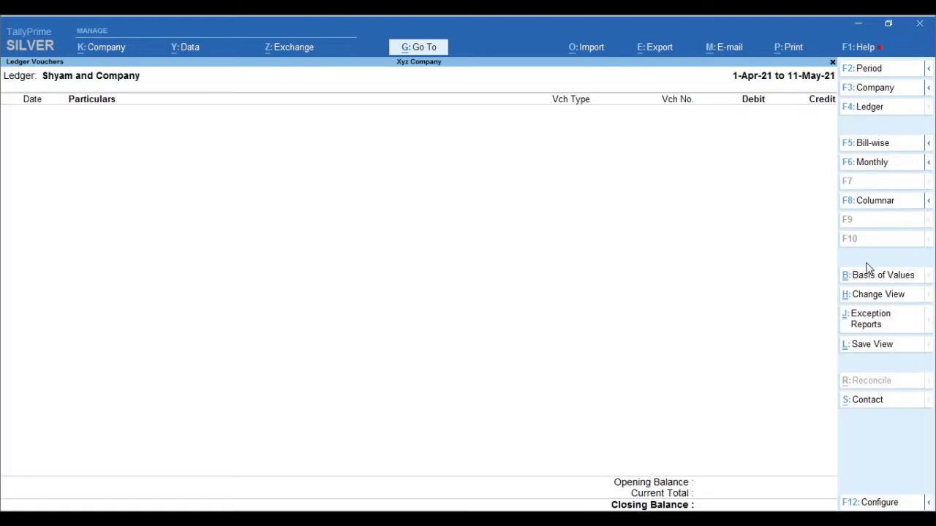
Switch the ledger vouchers report to Suresh and Company
{"action": "key", "text": "F4"}
{"action": "key", "text": "Down"}
{"action": "key", "text": "Return"}
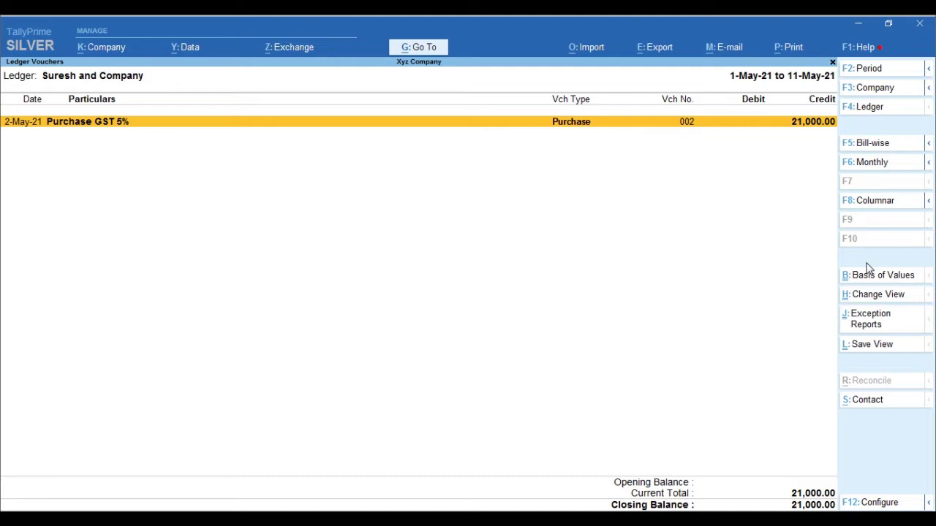
Add a payment voucher from the ledger report and debit Suresh and Company with 20,000
{"action": "key", "text": "alt+a"}
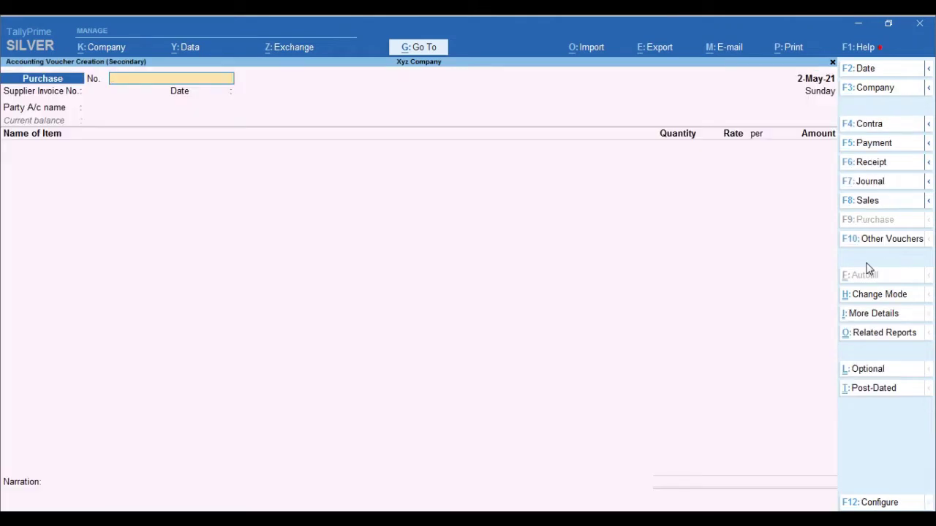
{"action": "key", "text": "F5"}
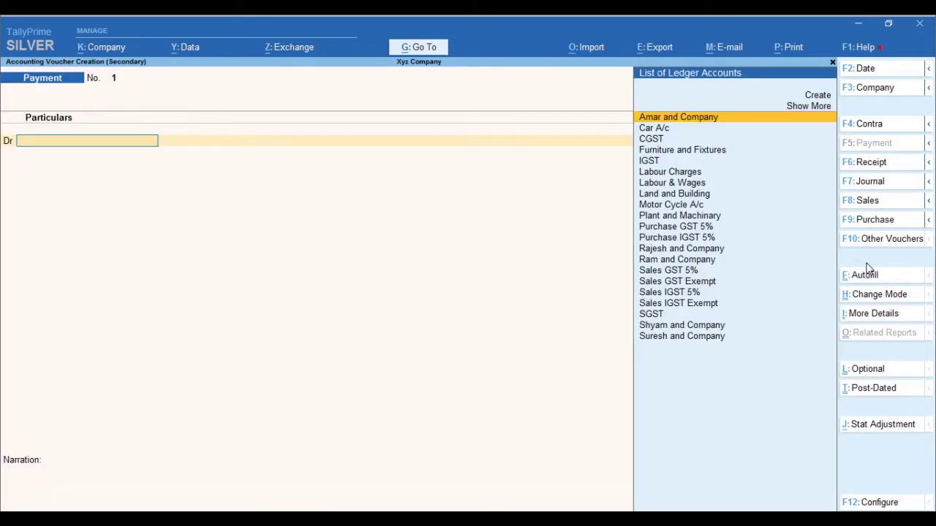
{"action": "type", "text": "Suresh"}
{"action": "key", "text": "Return"}
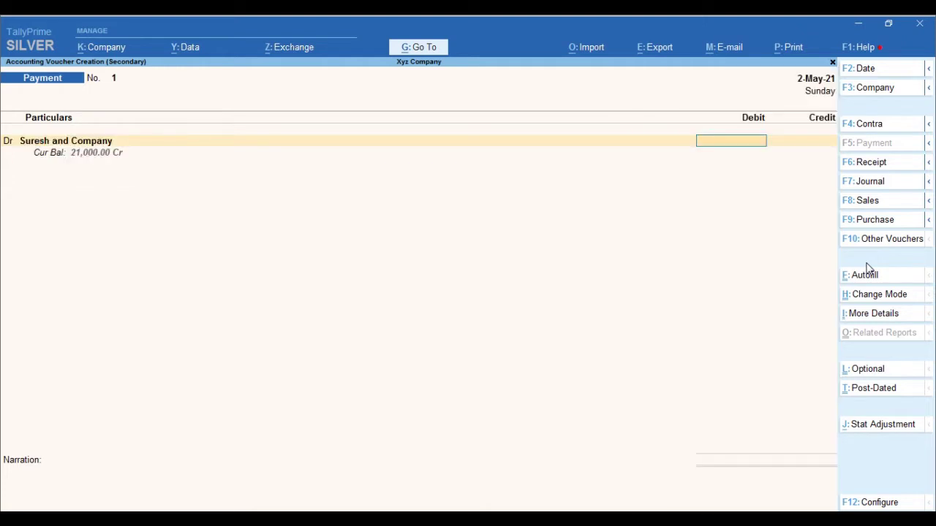
{"action": "type", "text": "20000"}
{"action": "key", "text": "Return"}
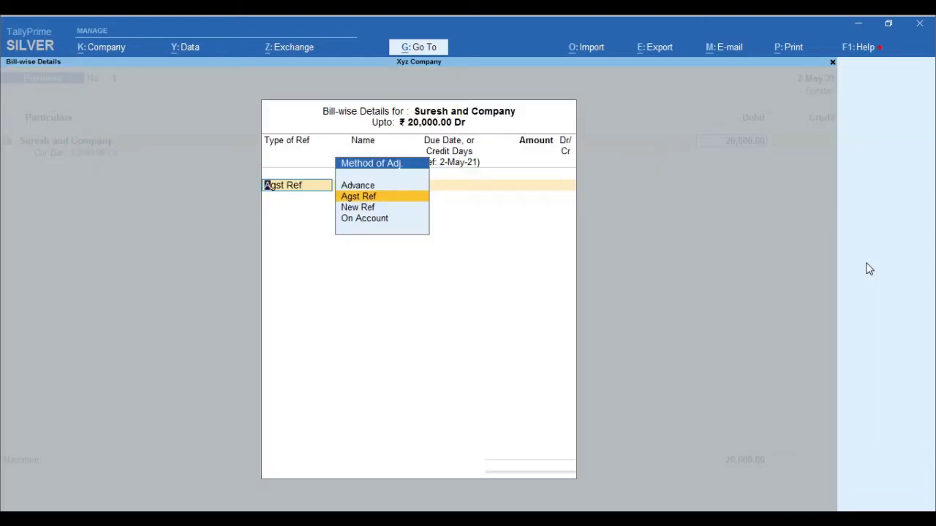
Leave the bill-wise details and set the payment voucher's date to 15-May-21
{"action": "key", "text": "Escape"}
{"action": "key", "text": "F2"}
{"action": "type", "text": "15.05"}
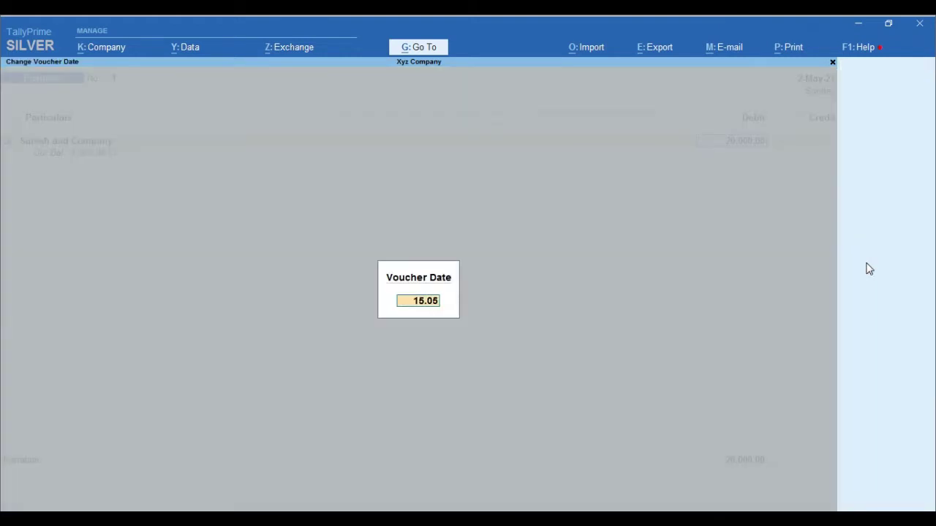
{"action": "key", "text": "Return"}
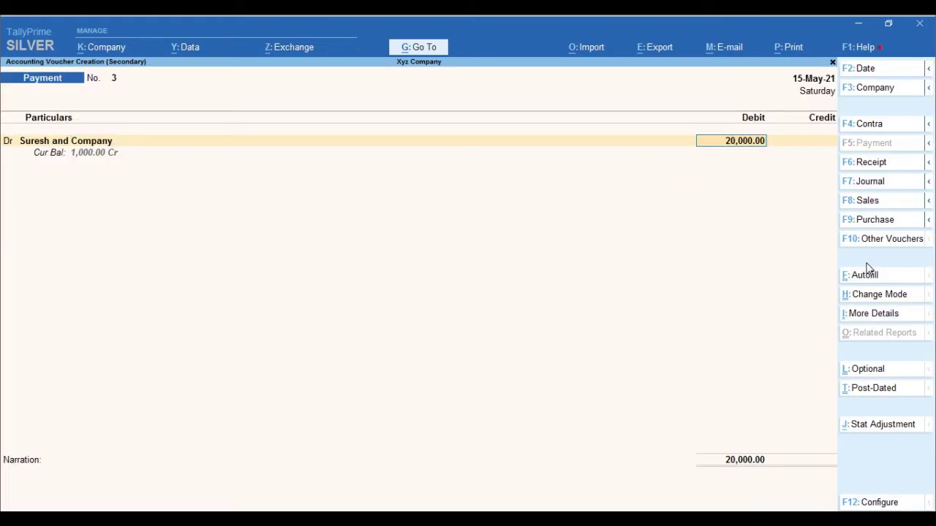
Allocate the 20,000 debit to Suresh and Company as Agst Ref against pending bill 002
{"action": "key", "text": "Return"}
{"action": "key", "text": "Return"}
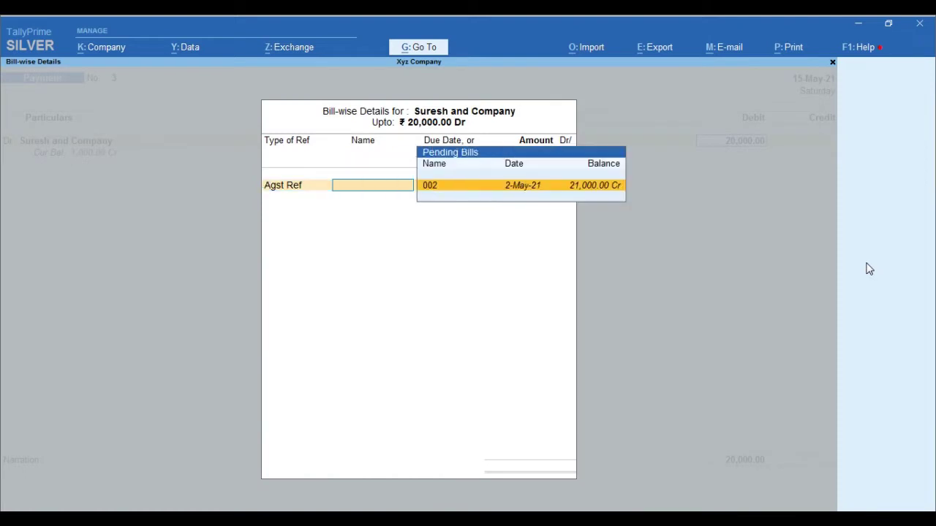
{"action": "key", "text": "Return"}
{"action": "key", "text": "Return"}
{"action": "key", "text": "Return"}
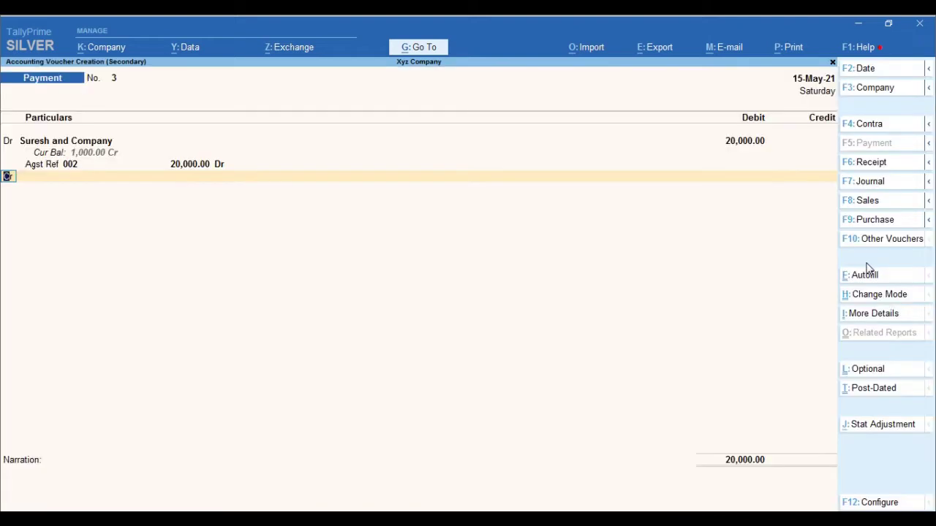
Review the bill reference type, name and amount under the Suresh and Company debit line
{"action": "key", "text": "Return"}
{"action": "key", "text": "BackSpace"}
{"action": "key", "text": "BackSpace"}
{"action": "key", "text": "BackSpace"}
{"action": "key", "text": "BackSpace"}
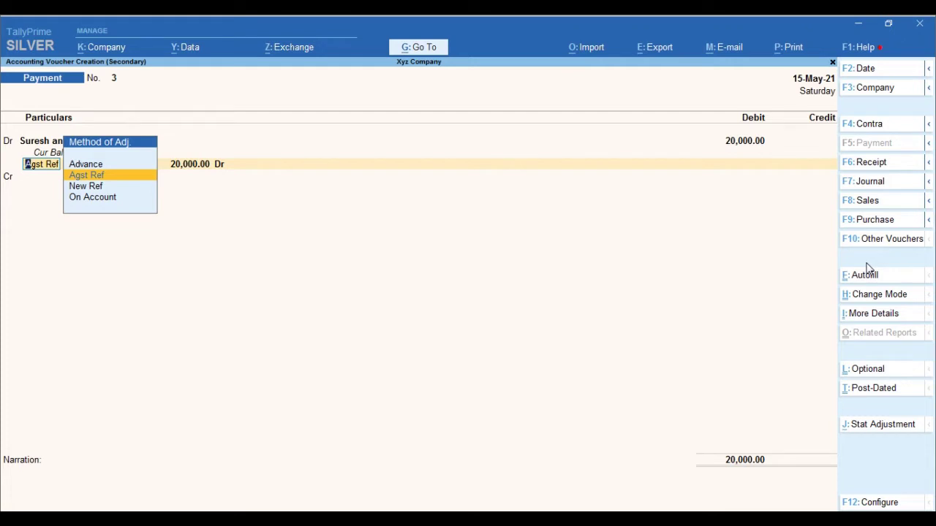
{"action": "key", "text": "Return"}
{"action": "key", "text": "Return"}
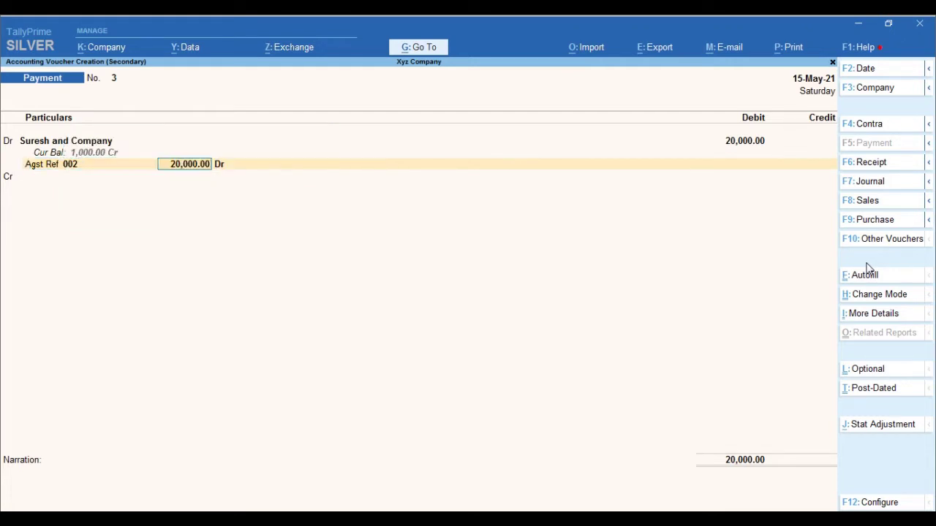
{"action": "key", "text": "Return"}
{"action": "key", "text": "Return"}
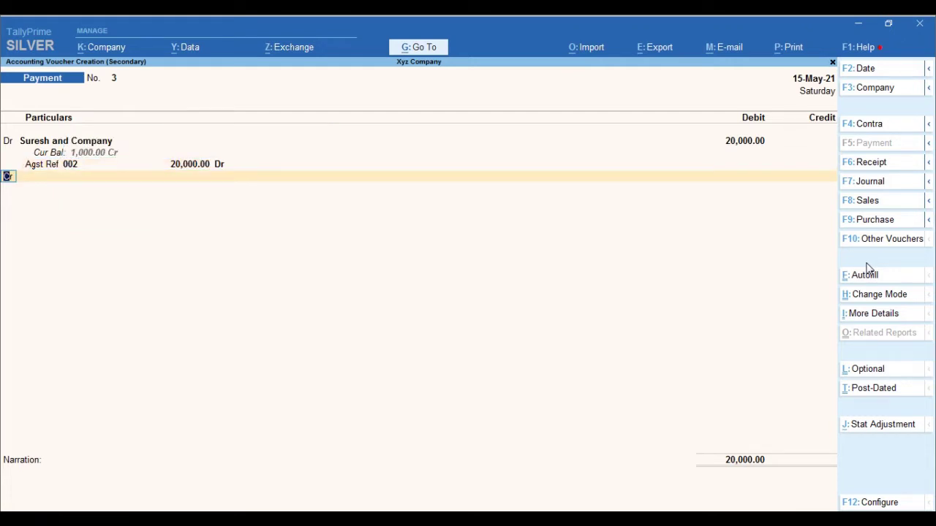
Credit Bank Current A/c with 20,000 and save the payment voucher without a narration
{"action": "key", "text": "Return"}
{"action": "type", "text": "Bank"}
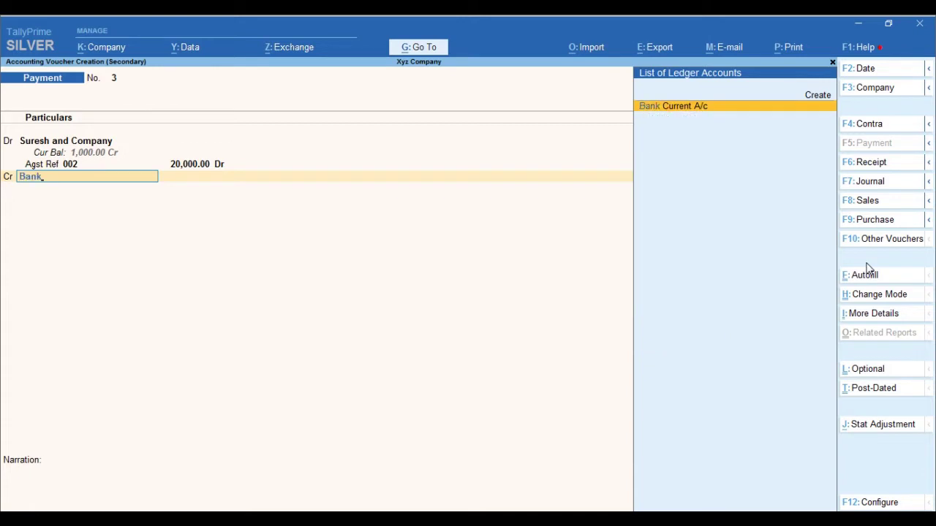
{"action": "key", "text": "Return"}
{"action": "key", "text": "BackSpace"}
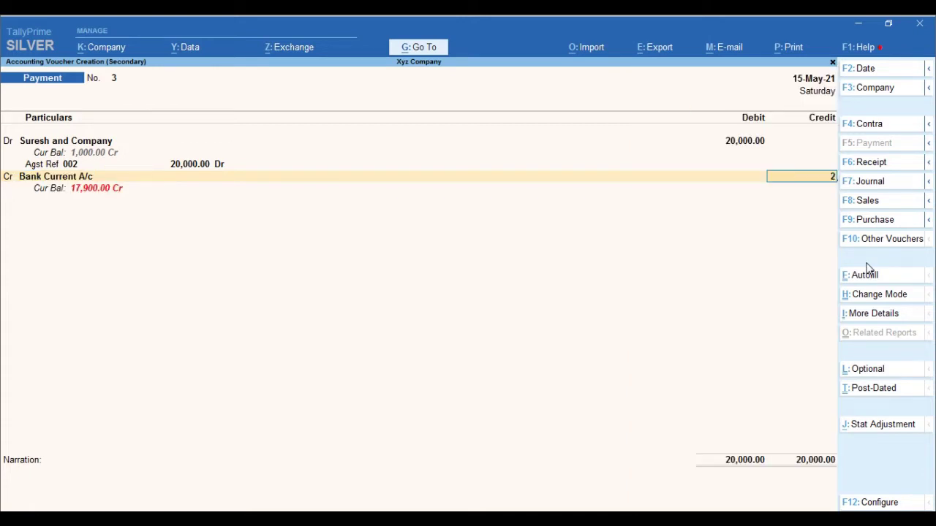
{"action": "type", "text": "20000"}
{"action": "key", "text": "Return"}
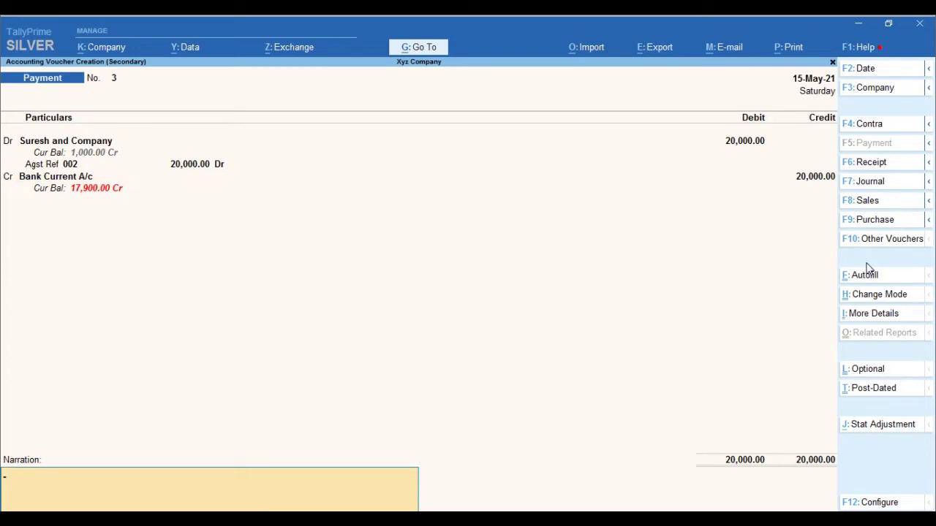
{"action": "key", "text": "Return"}
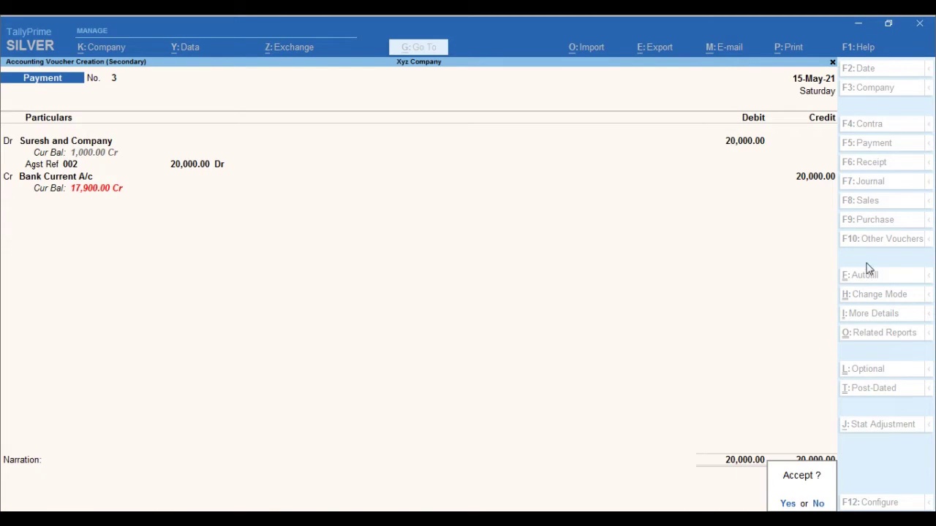
{"action": "key", "text": "Return"}
Set the ledger report period to 1-4-2021 through 15-5-2021 and select the bank payment entry
{"action": "key", "text": "F2"}
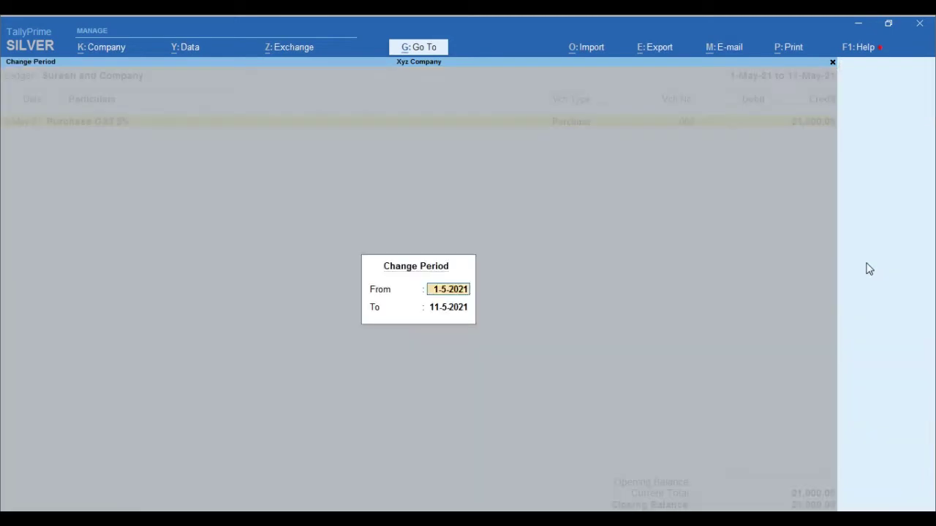
{"action": "type", "text": "1-4-2021"}
{"action": "key", "text": "Return"}
{"action": "type", "text": "15-5-2021"}
{"action": "key", "text": "Return"}
{"action": "key", "text": "Down"}
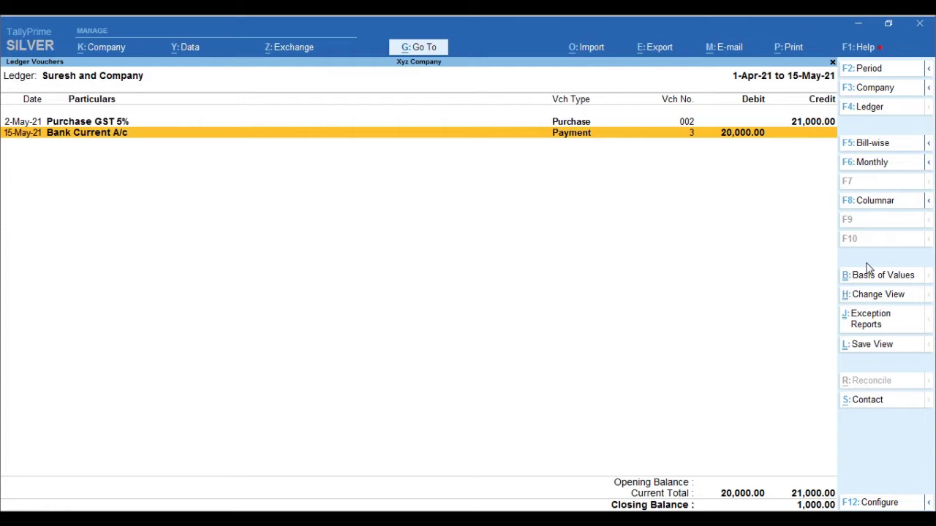
Add a journal voucher from the ledger report, leaving its reference number and reference date blank
{"action": "key", "text": "alt+a"}
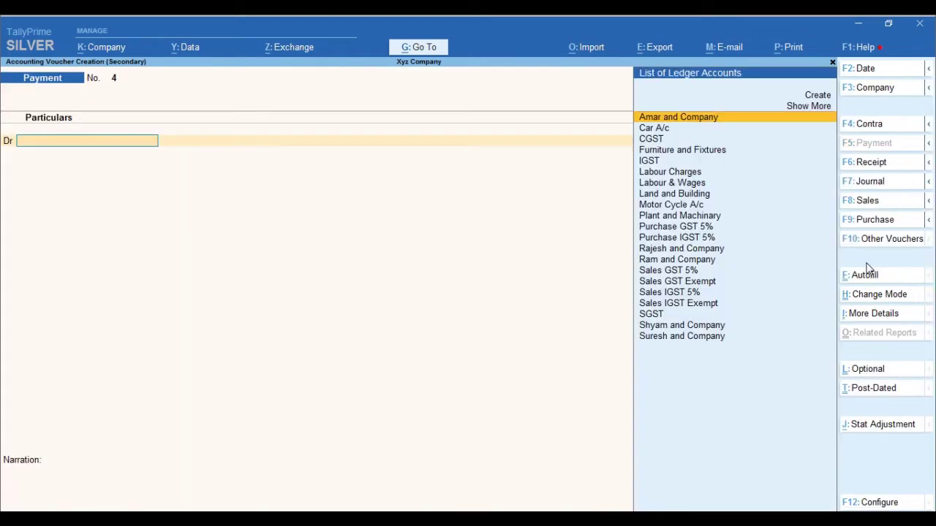
{"action": "key", "text": "F7"}
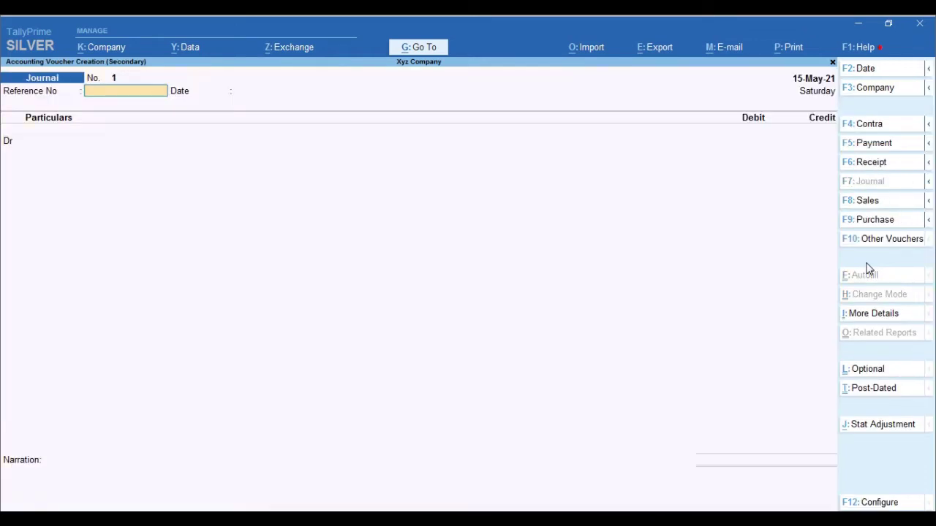
{"action": "key", "text": "Return"}
{"action": "key", "text": "BackSpace"}
{"action": "key", "text": "Return"}
{"action": "key", "text": "Return"}
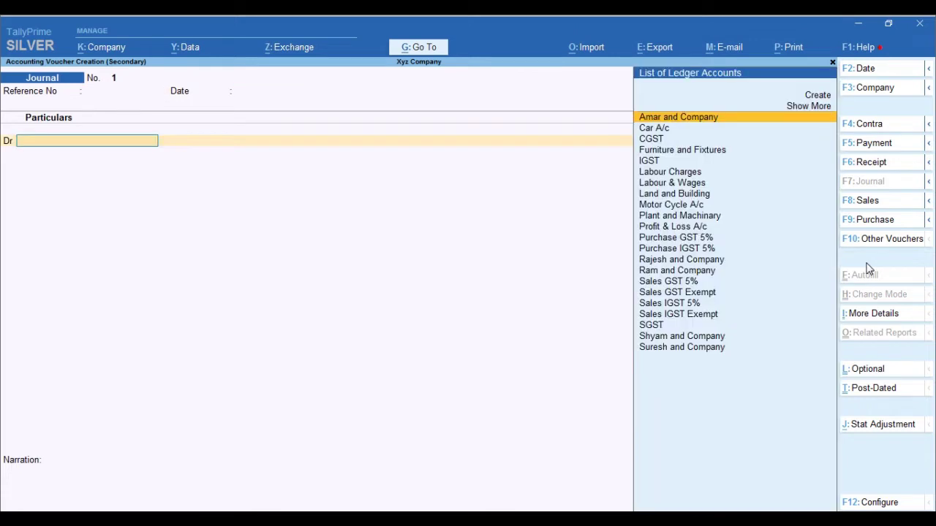
Debit Suresh and Company with 1,000 in the journal voucher, allocated as Agst Ref to bill 002
{"action": "type", "text": "Suresh"}
{"action": "key", "text": "Return"}
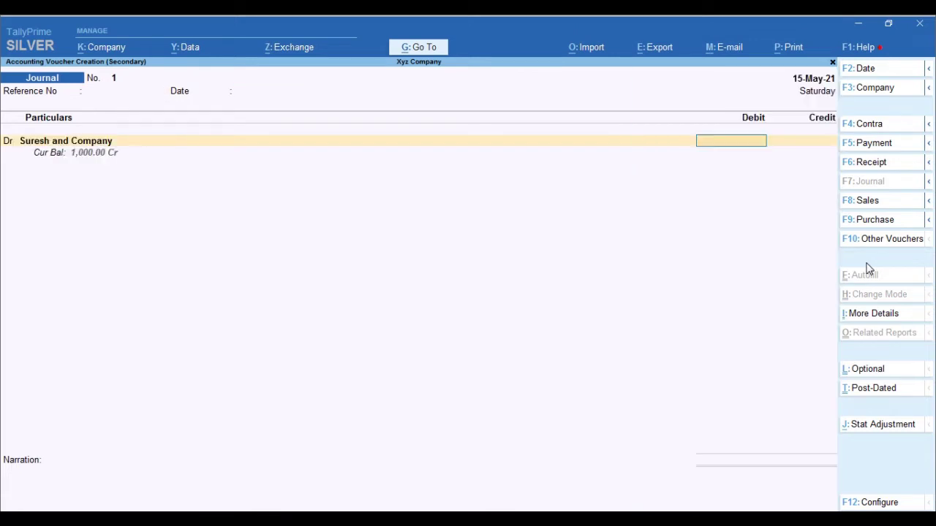
{"action": "type", "text": "1,00"}
{"action": "type", "text": "000"}
{"action": "key", "text": "Return"}
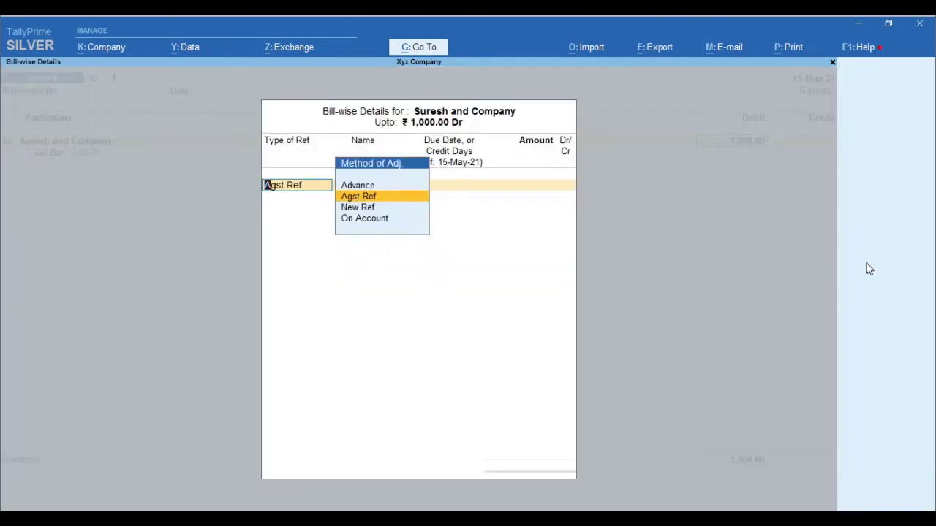
{"action": "key", "text": "Return"}
{"action": "key", "text": "Return"}
{"action": "key", "text": "Return"}
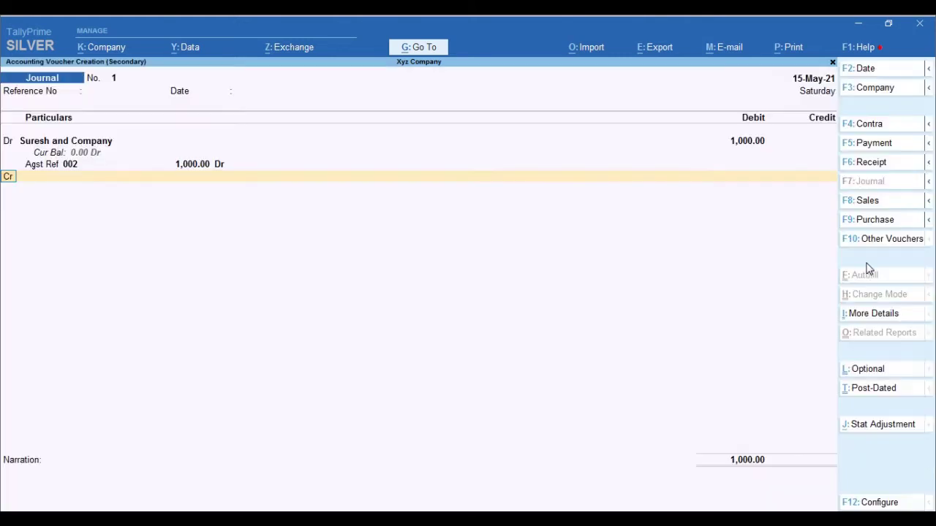
{"action": "type", "text": "Capital"}
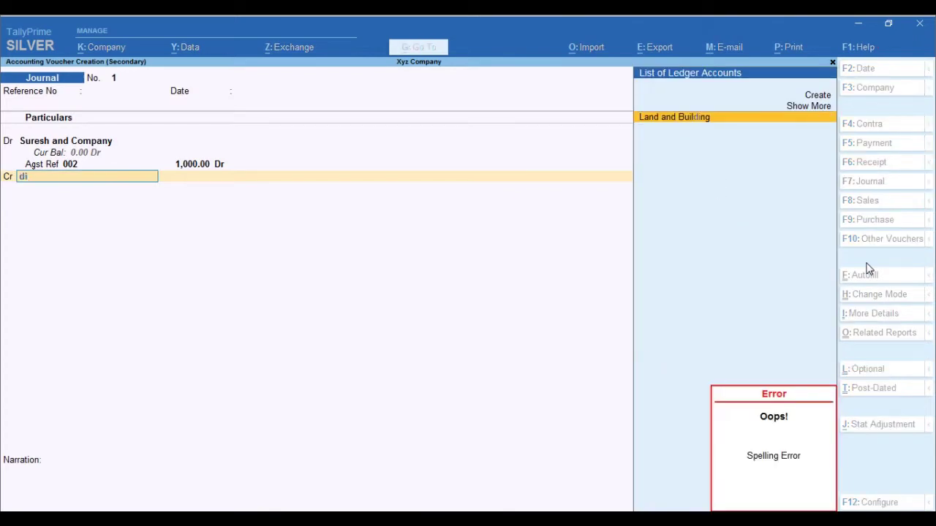
{"action": "key", "text": "alt+c"}
{"action": "type", "text": "Discount"}
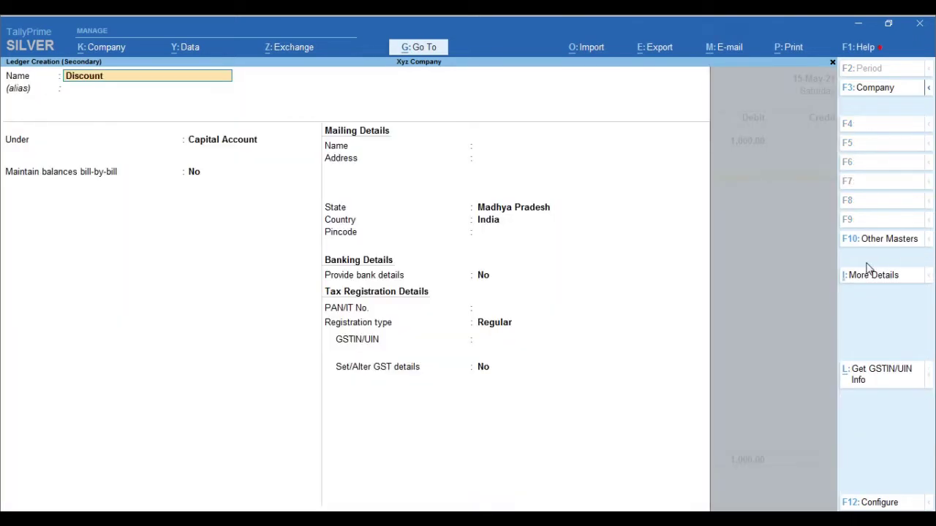
{"action": "key", "text": "Escape"}
{"action": "key", "text": "y"}
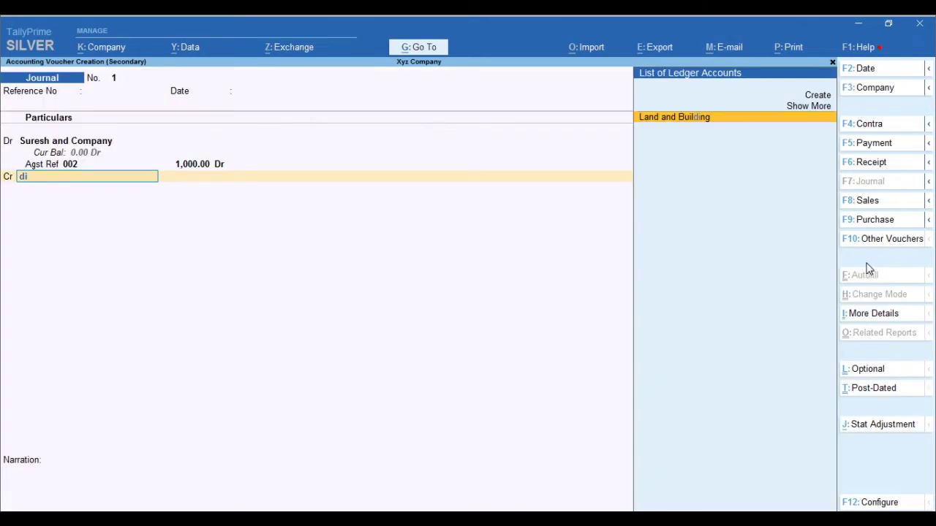
{"action": "key", "text": "alt"}
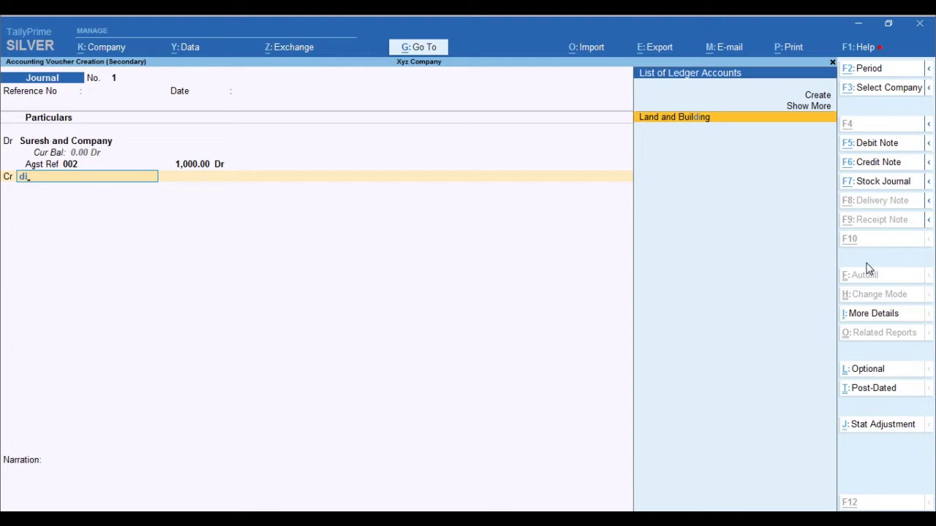
{"action": "key", "text": "alt"}
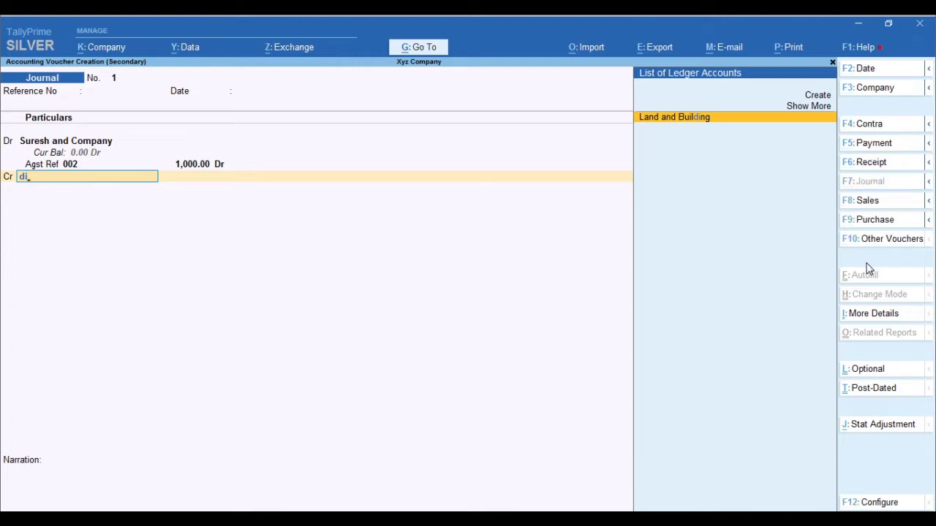
Create a ledger named Discount A/c from the journal's credit line and place it under Indirect Incomes
{"action": "key", "text": "alt+c"}
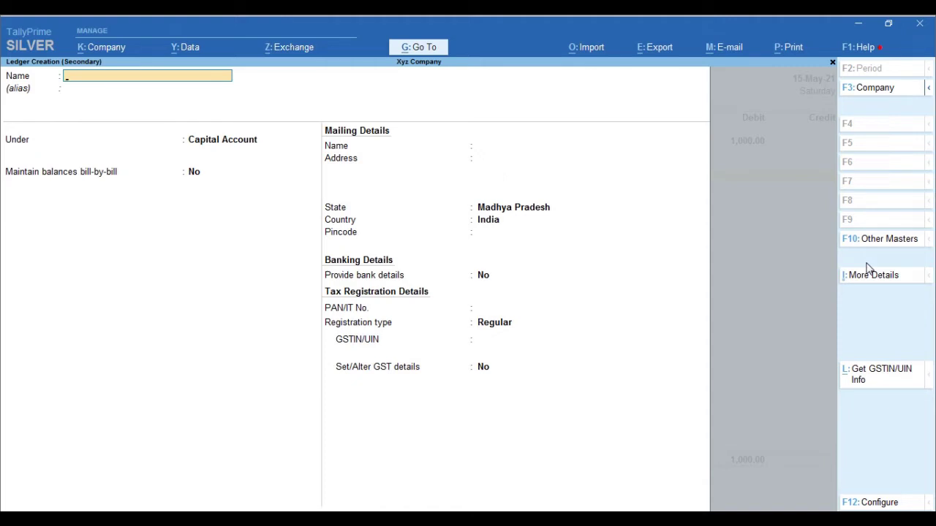
{"action": "type", "text": "Discount a/c"}
{"action": "key", "text": "Return"}
{"action": "key", "text": "Return"}
{"action": "key", "text": "BackSpace"}
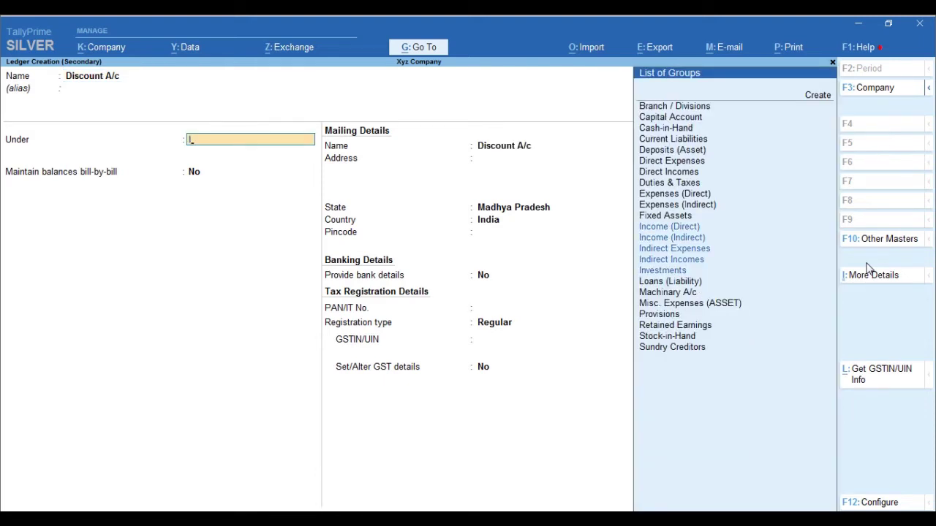
{"action": "type", "text": "iscoun"}
{"action": "key", "text": "BackSpace"}
{"action": "key", "text": "BackSpace"}
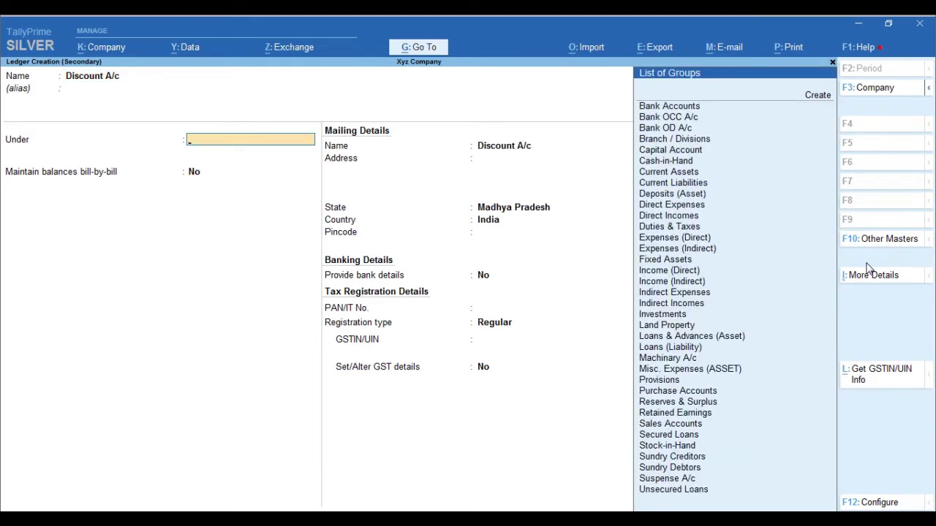
{"action": "type", "text": "Indi"}
{"action": "key", "text": "Up"}
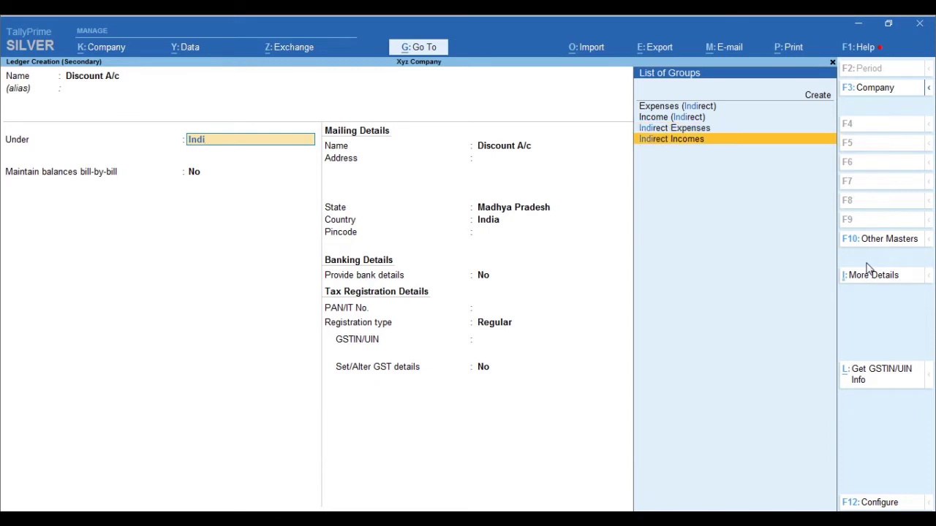
{"action": "key", "text": "Return"}
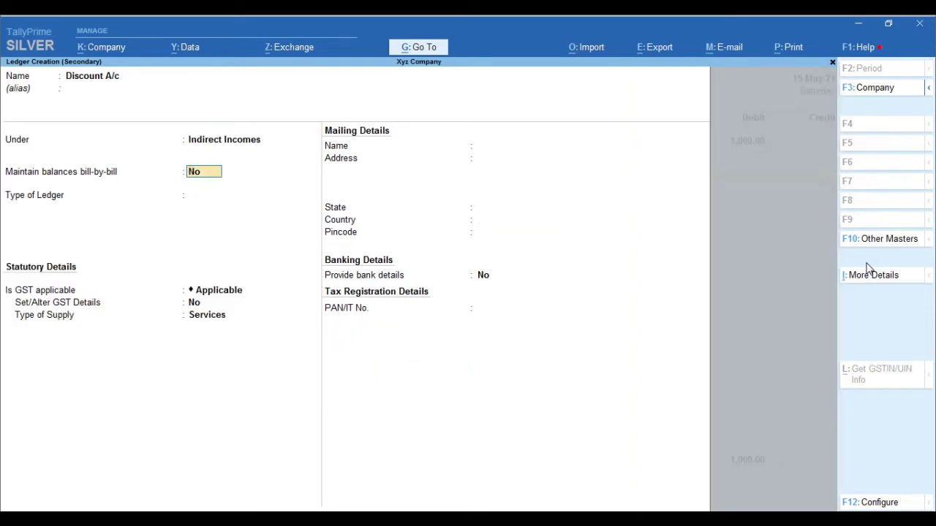
Set GST to Not Applicable for the Discount A/c ledger, without bill-by-bill balances, and save the ledger
{"action": "key", "text": "Return"}
{"action": "key", "text": "Return"}
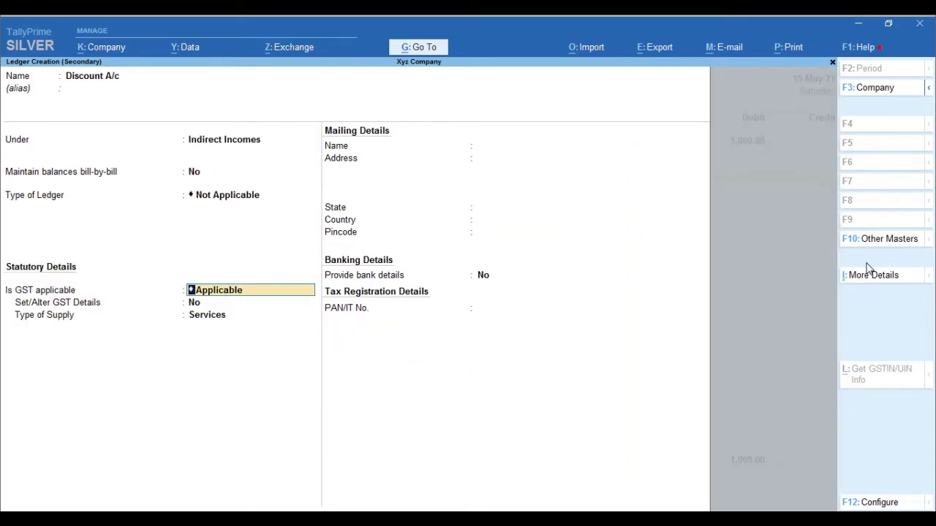
{"action": "key", "text": "BackSpace"}
{"action": "key", "text": "Return"}
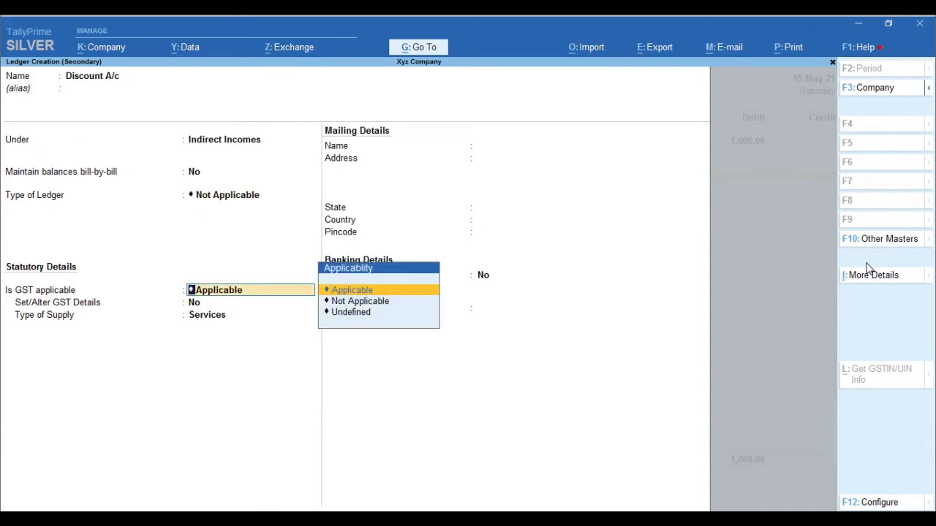
{"action": "key", "text": "Down"}
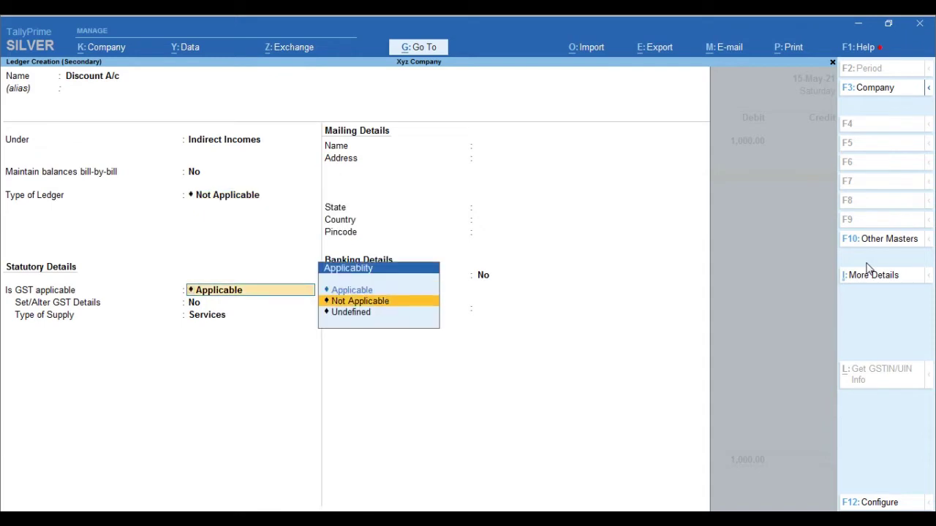
{"action": "key", "text": "Return"}
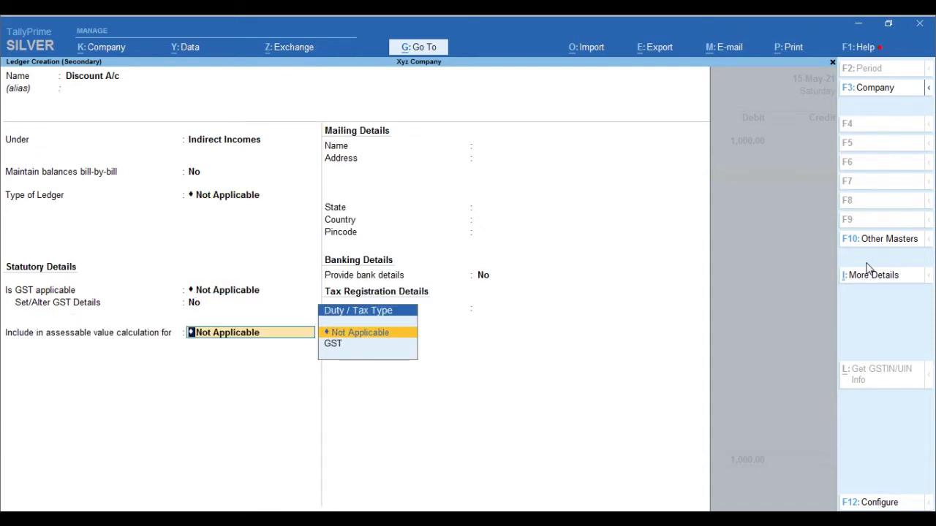
{"action": "key", "text": "Return"}
{"action": "key", "text": "ctrl+a"}
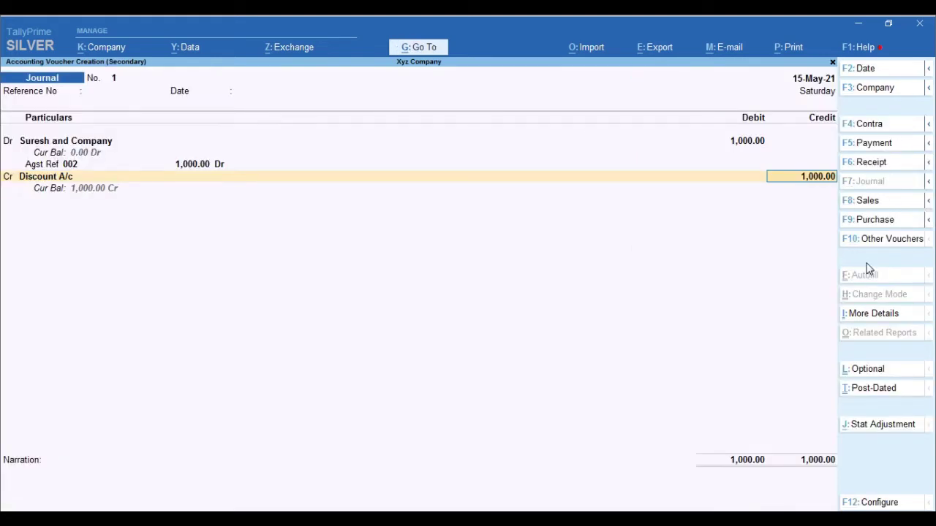
Credit Discount A/c with 1,000 and save the journal voucher without a narration
{"action": "key", "text": "Return"}
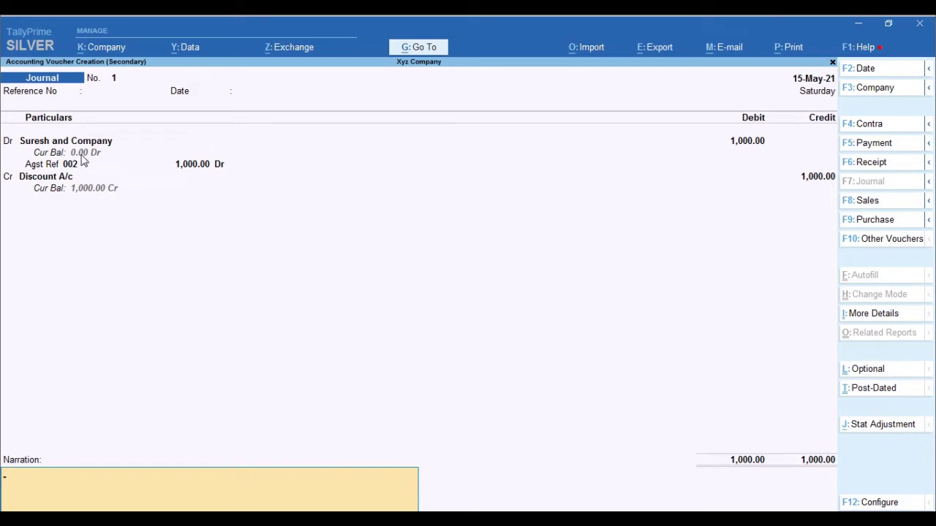
{"action": "key", "text": "Return"}
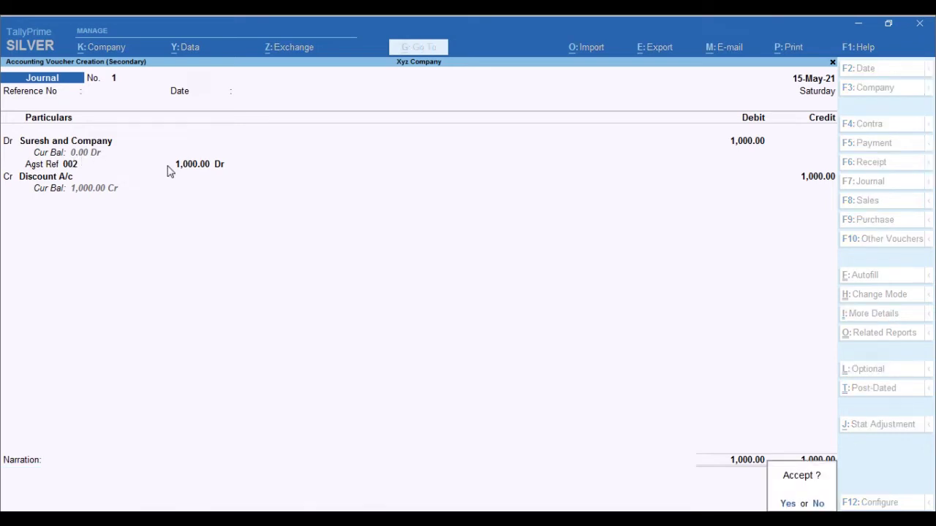
{"action": "key", "text": "Return"}
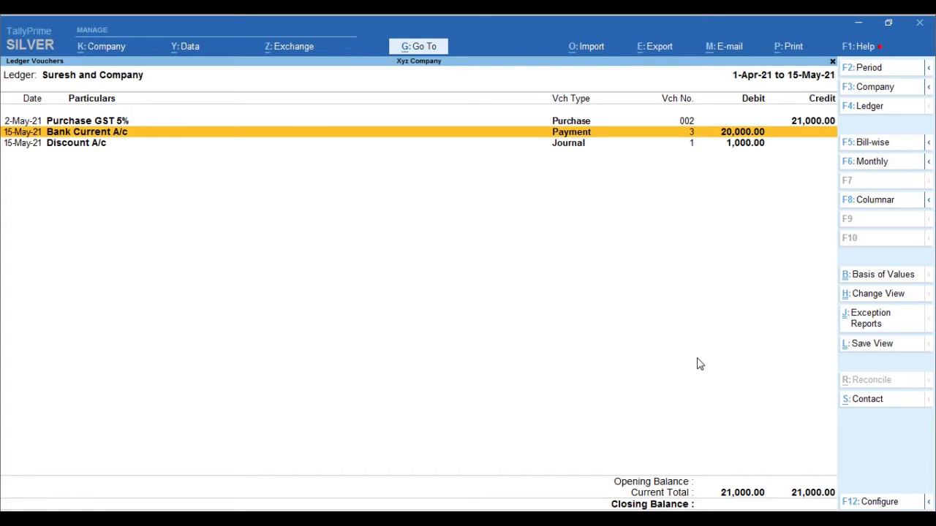
Delete the Discount A/c journal voucher from the Suresh and Company ledger report
{"action": "key", "text": "Down"}
{"action": "key", "text": "Return"}
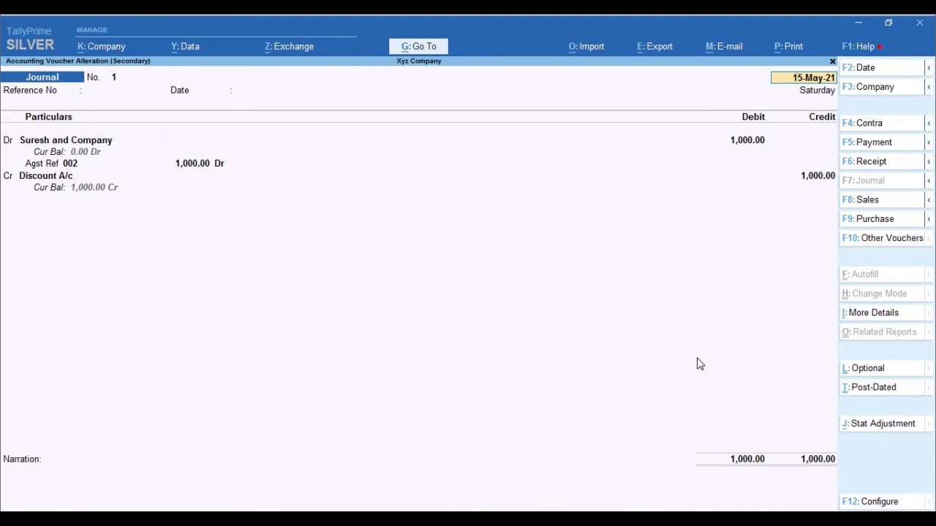
{"action": "key", "text": "alt+d"}
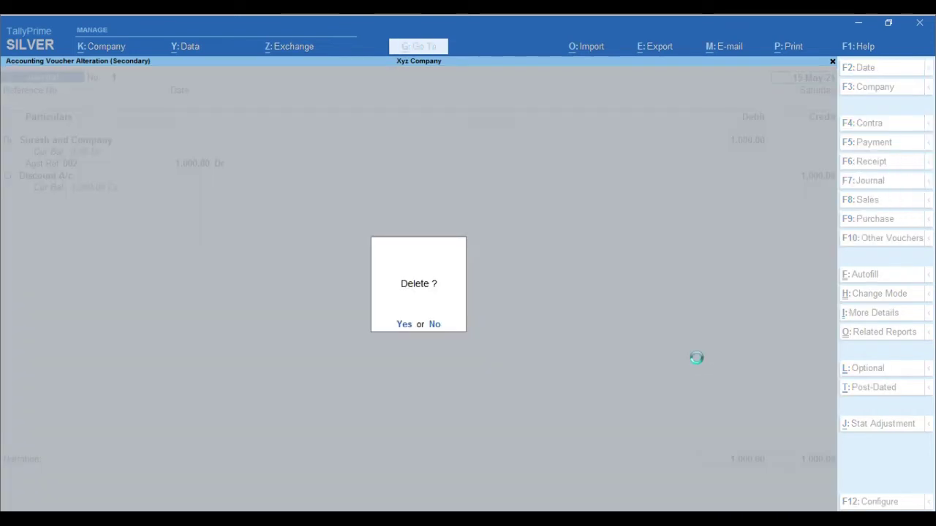
{"action": "key", "text": "Return"}
Change the debit of Suresh and Company in the bank payment voucher to 21,000, with 21,000 allocated as Agst Ref to bill 002
{"action": "key", "text": "Return"}
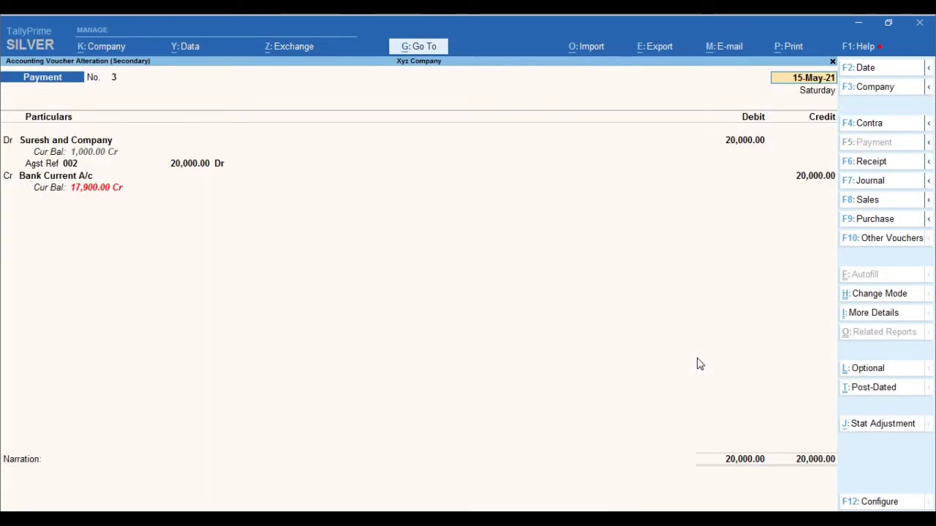
{"action": "key", "text": "Return"}
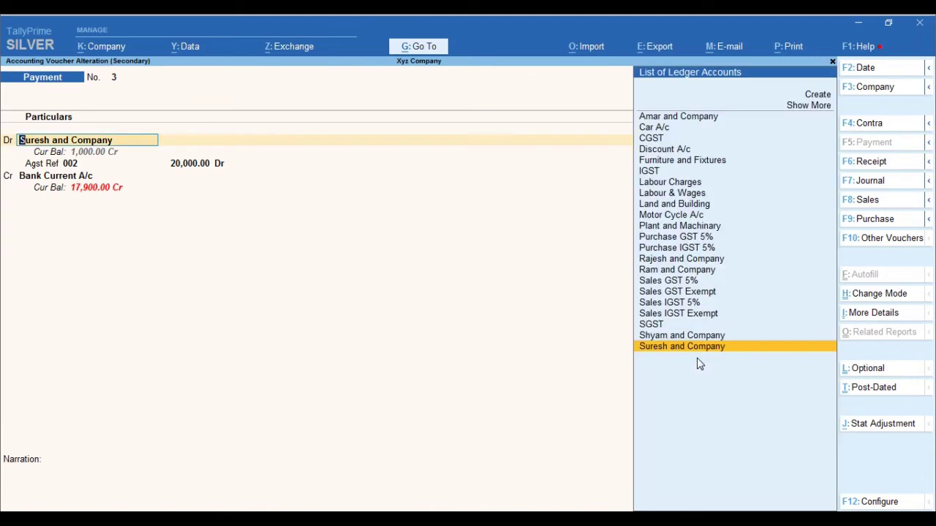
{"action": "key", "text": "Return"}
{"action": "type", "text": "21000"}
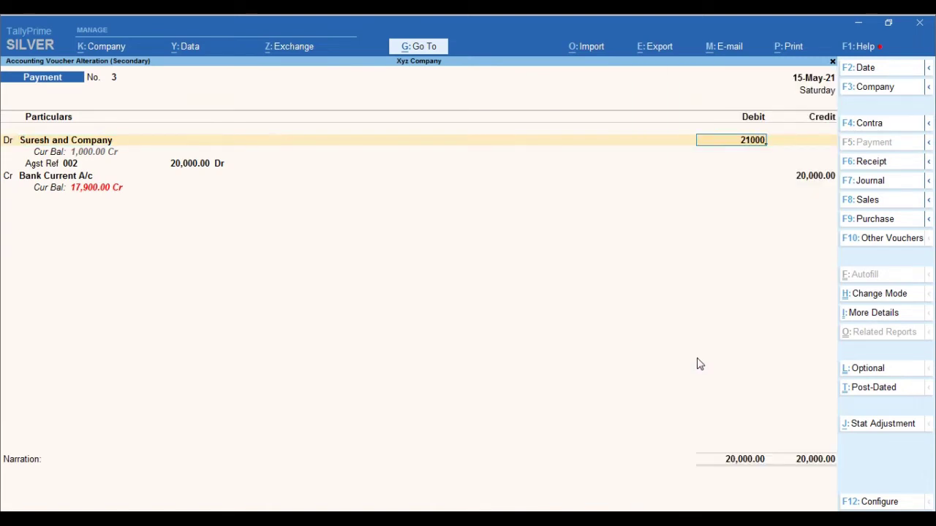
{"action": "key", "text": "Return"}
{"action": "key", "text": "Return"}
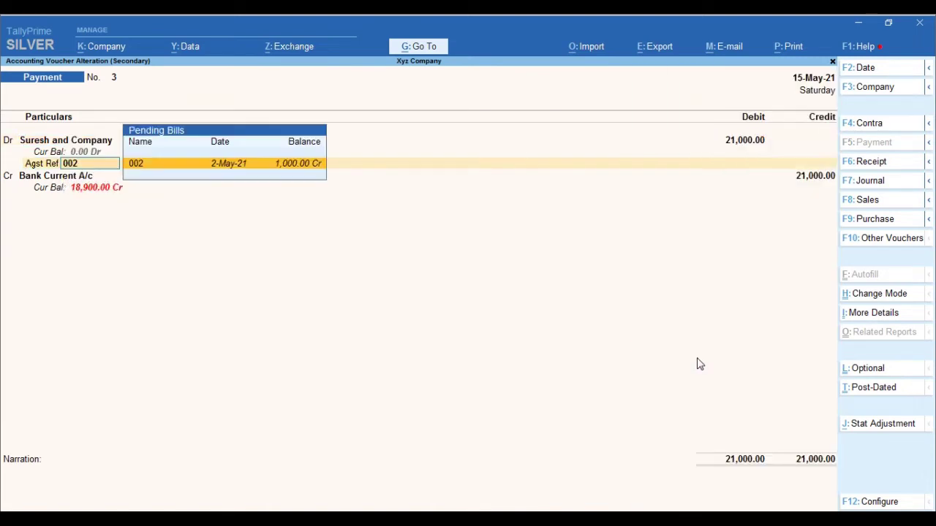
{"action": "key", "text": "Return"}
{"action": "type", "text": "21,000"}
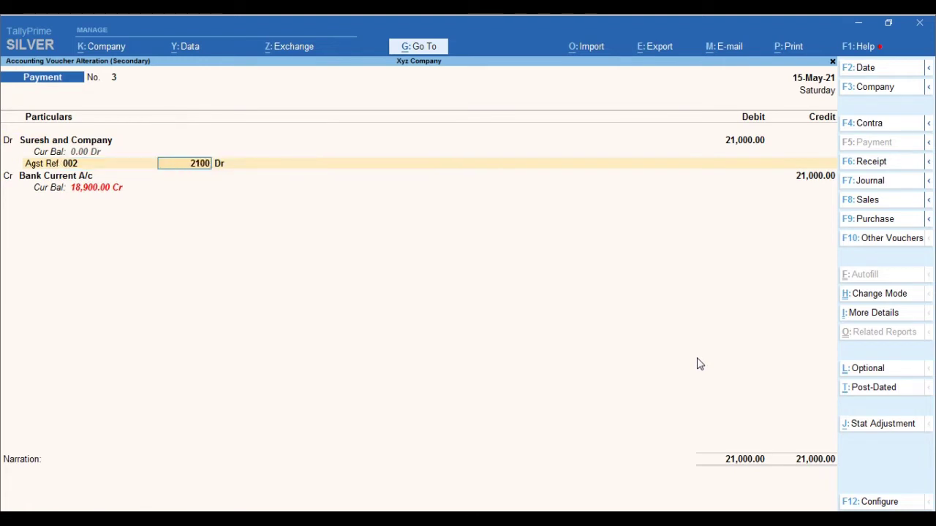
{"action": "key", "text": "Return"}
{"action": "key", "text": "Return"}
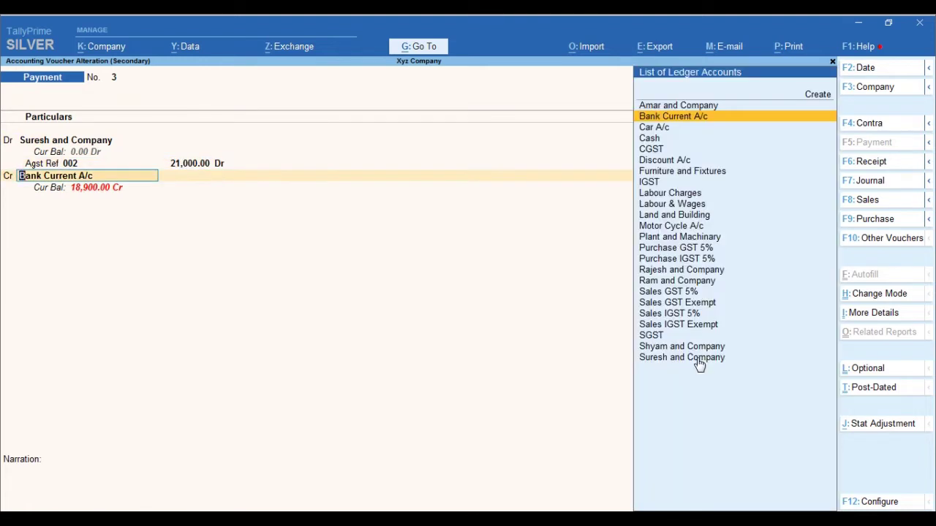
Credit Bank Current A/c with 20,000 and Discount A/c with 1,000, and save the payment voucher without a narration
{"action": "key", "text": "Return"}
{"action": "key", "text": "BackSpace"}
{"action": "type", "text": "20000"}
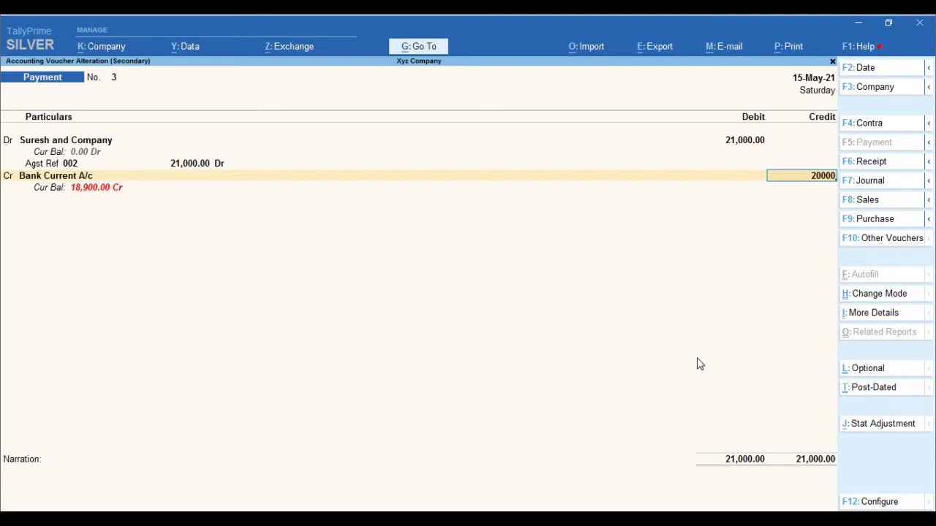
{"action": "key", "text": "Return"}
{"action": "type", "text": "dis"}
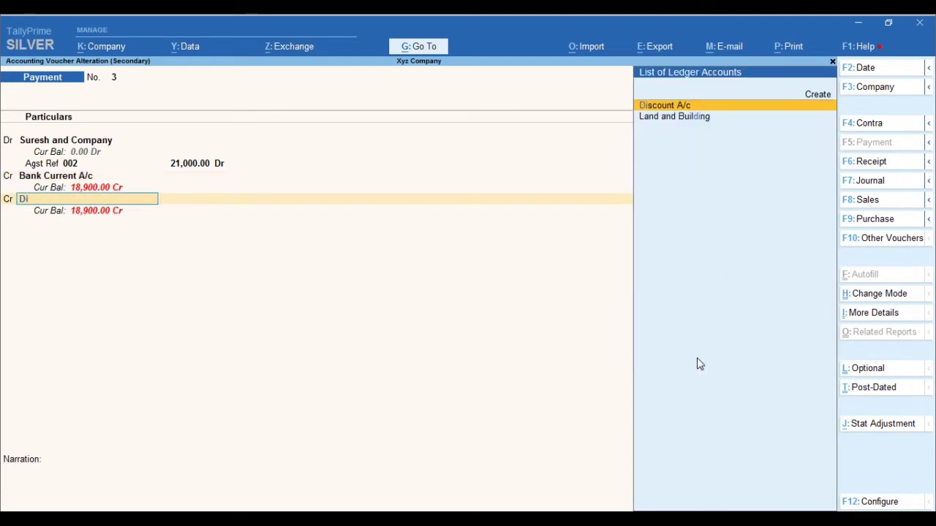
{"action": "key", "text": "Return"}
{"action": "key", "text": "Return"}
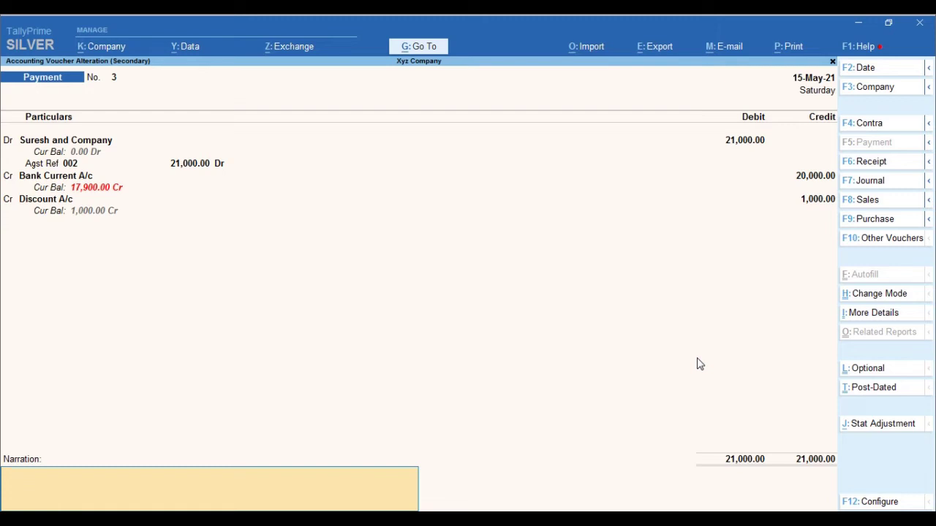
{"action": "key", "text": "Return"}
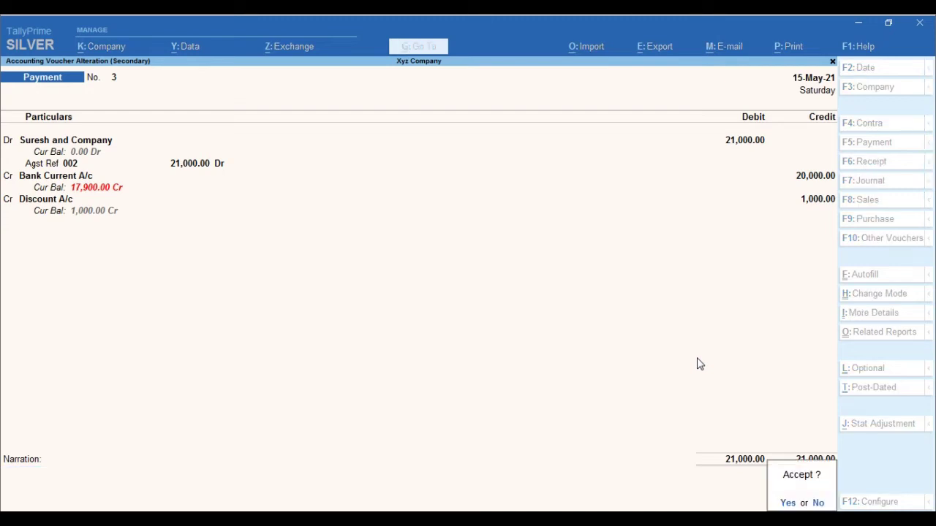
{"action": "key", "text": "Return"}
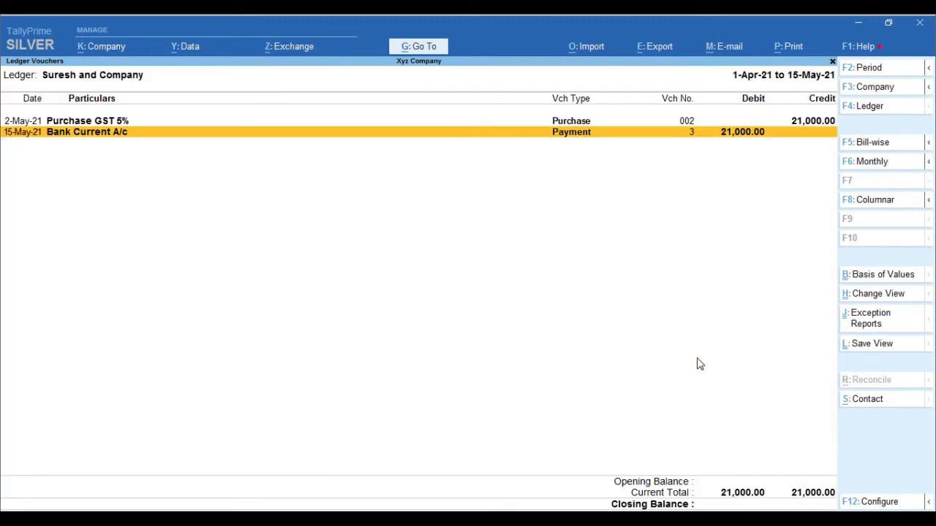
{"action": "key", "text": "alt+a"}
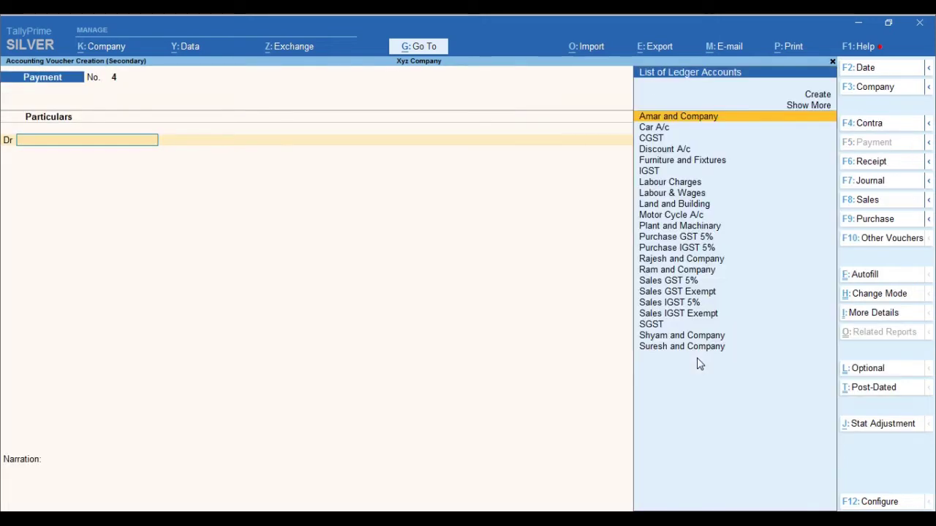
{"action": "key", "text": "F7"}
{"action": "key", "text": "Return"}
{"action": "key", "text": "Return"}
{"action": "type", "text": "Suresh"}
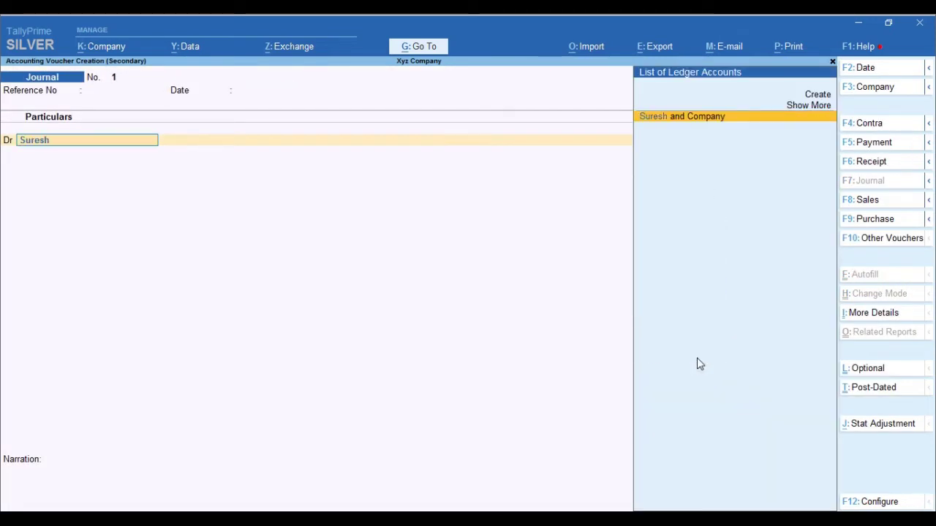
{"action": "key", "text": "Return"}
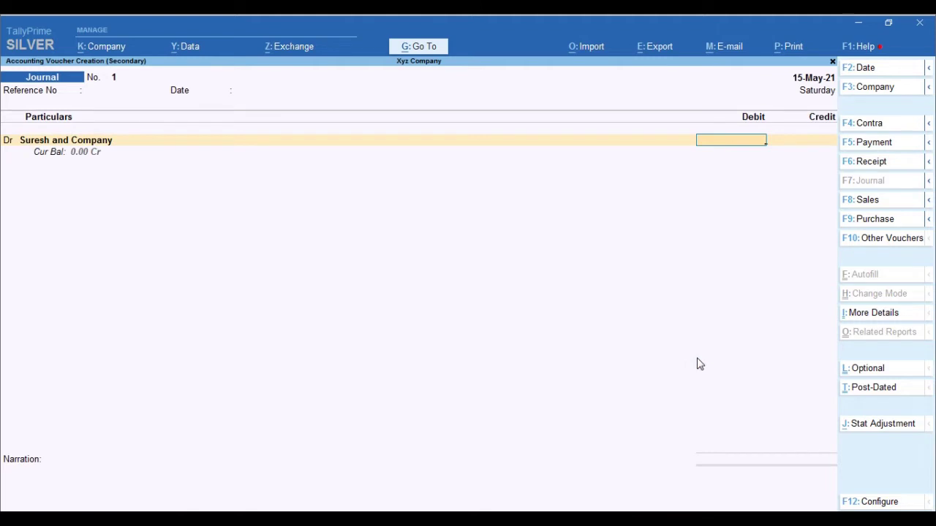
{"action": "type", "text": "50"}
{"action": "key", "text": "Return"}
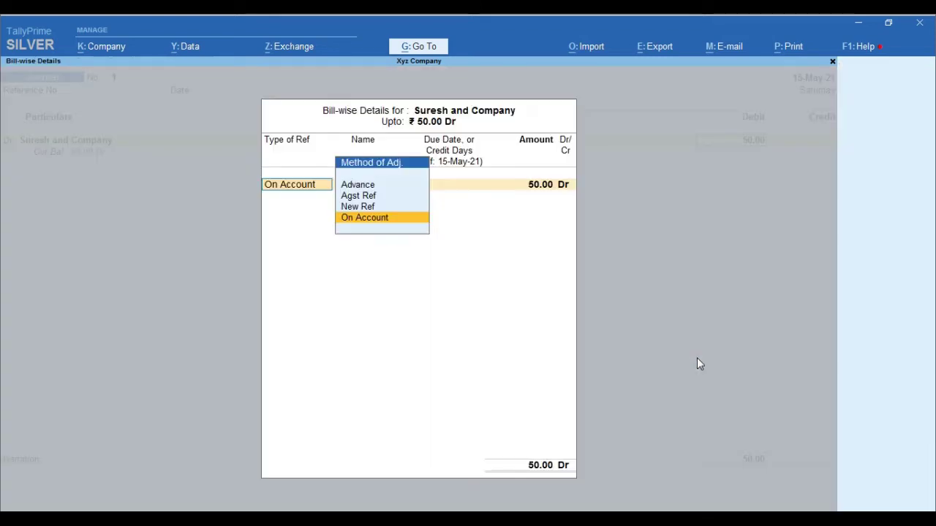
{"action": "key", "text": "Return"}
{"action": "key", "text": "Return"}
{"action": "key", "text": "d"}
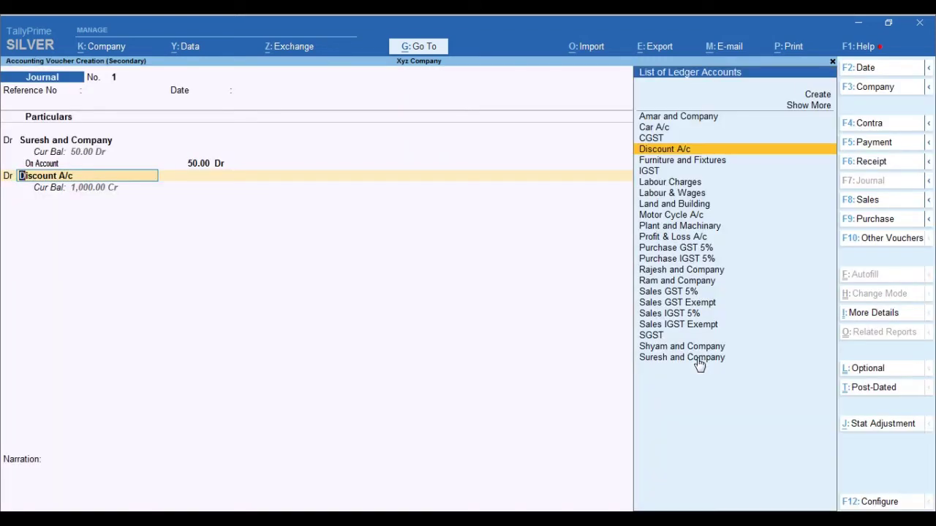
{"action": "key", "text": "BackSpace"}
{"action": "key", "text": "Escape"}
{"action": "key", "text": "Escape"}
{"action": "key", "text": "Escape"}
{"action": "key", "text": "Escape"}
Return to the Gateway of Tally without quitting and start a new journal voucher
{"action": "key", "text": "Escape"}
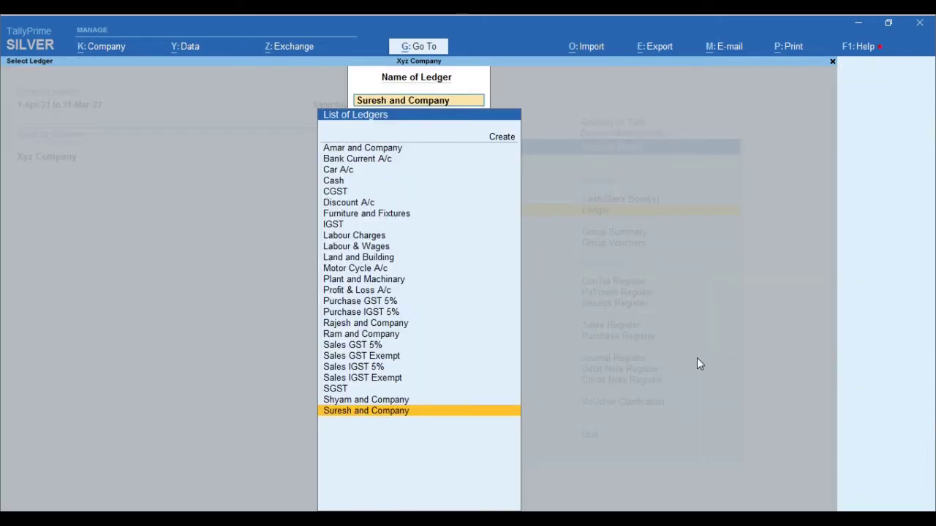
{"action": "key", "text": "Escape"}
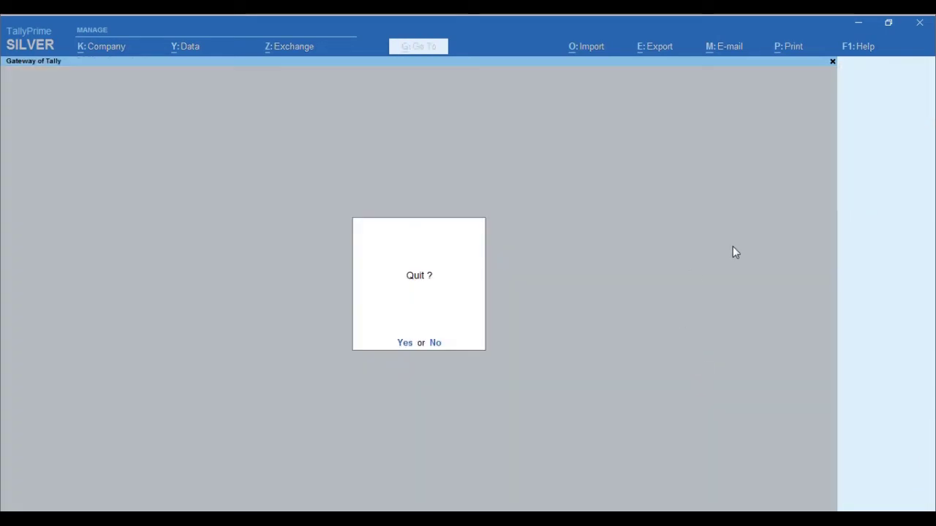
{"action": "key", "text": "Escape"}
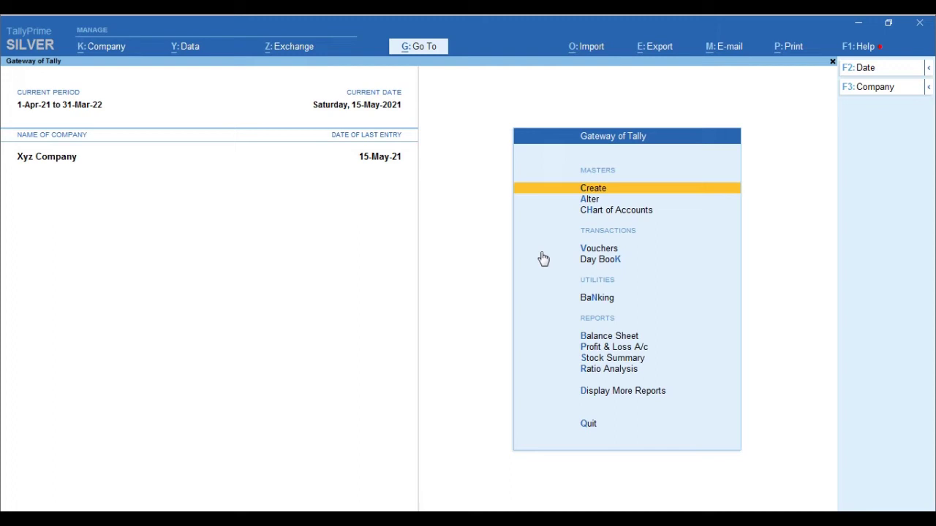
{"action": "left_click", "coordinate": [542, 254]}
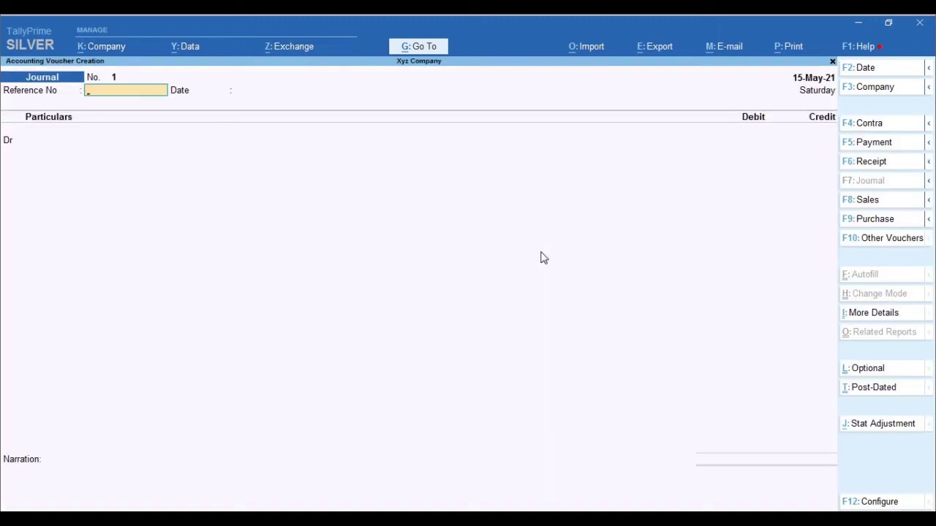
Switch to a receipt voucher and set its date to 01.4.2021
{"action": "key", "text": "F6"}
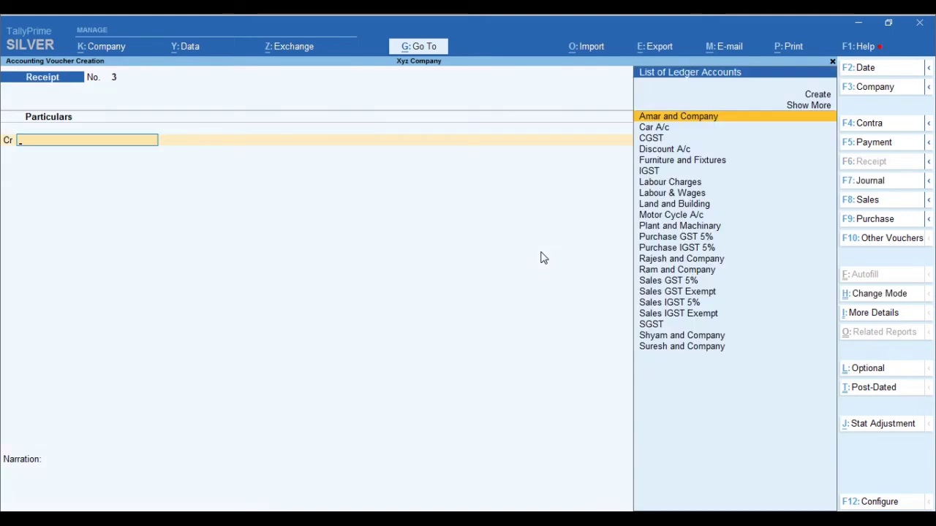
{"action": "key", "text": "F2"}
{"action": "type", "text": "01.4."}
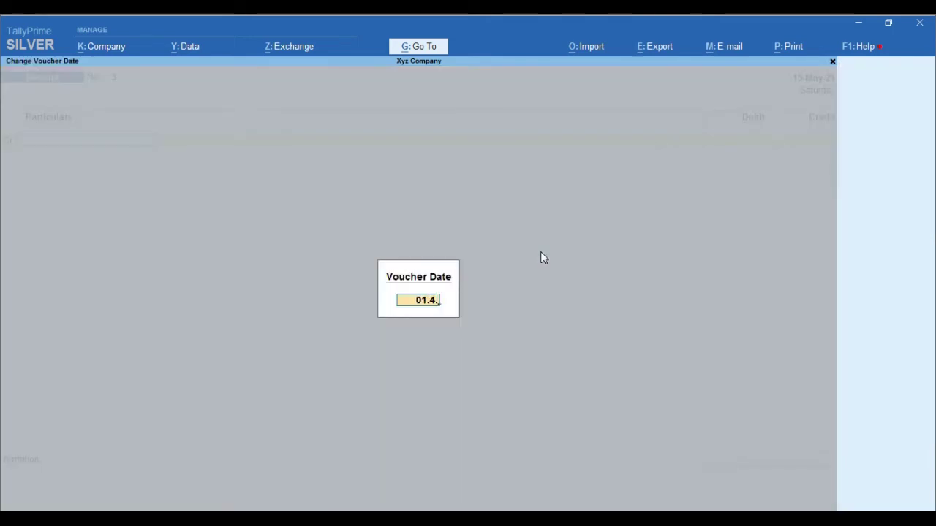
{"action": "type", "text": "2021"}
{"action": "key", "text": "Return"}
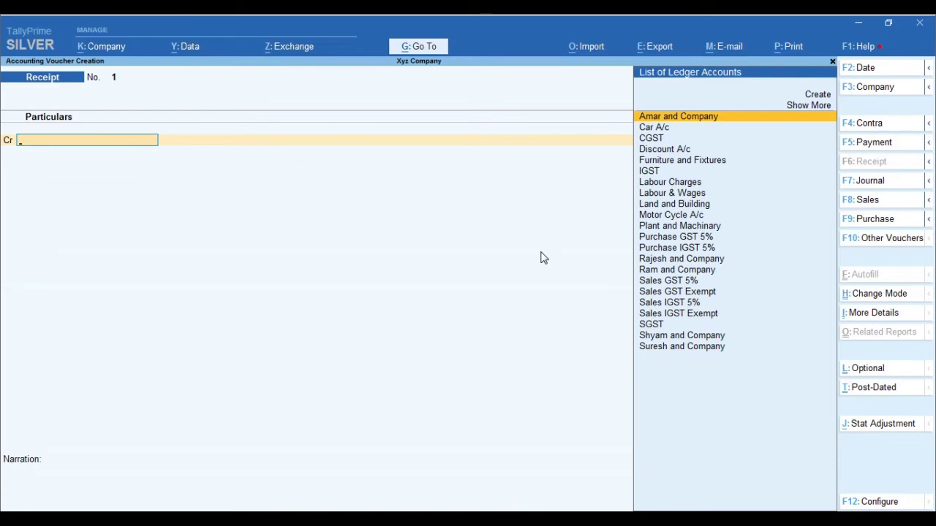
Start a new ledger for the receipt's credit line, named X and Company and grouped under Unsecured Loans
{"action": "type", "text": "X"}
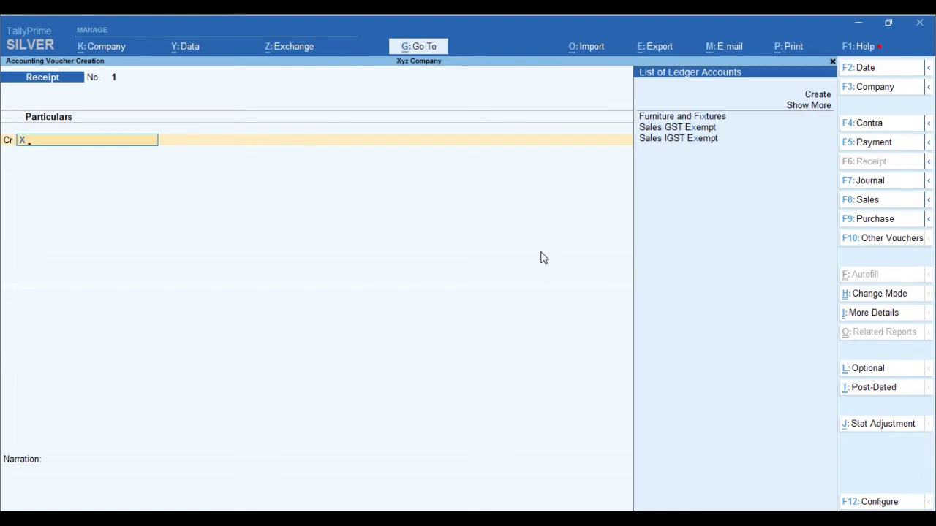
{"action": "type", "text": "z"}
{"action": "key", "text": "alt+c"}
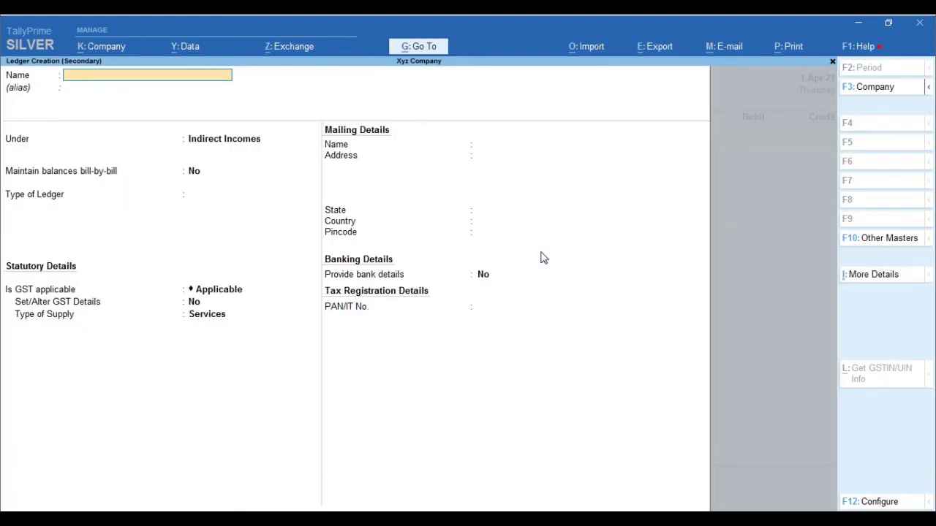
{"action": "type", "text": "and Company"}
{"action": "key", "text": "Return"}
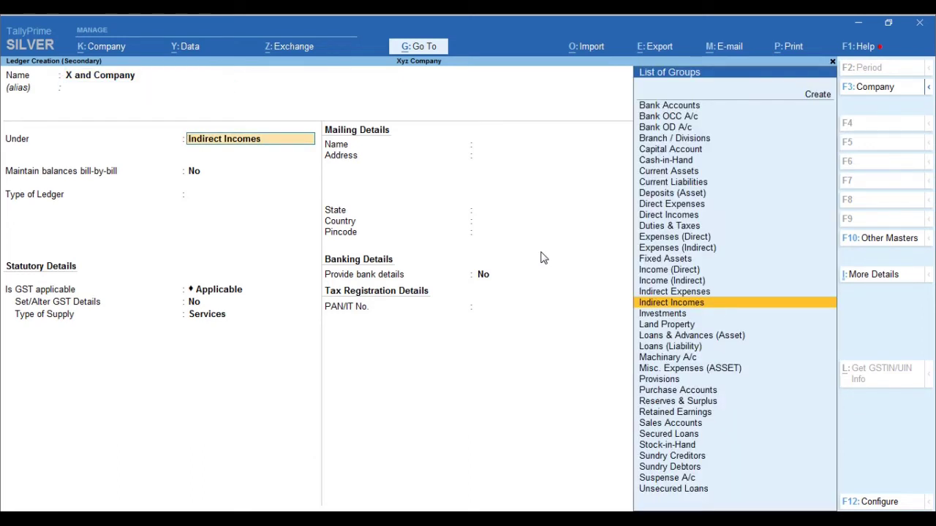
{"action": "type", "text": "uns"}
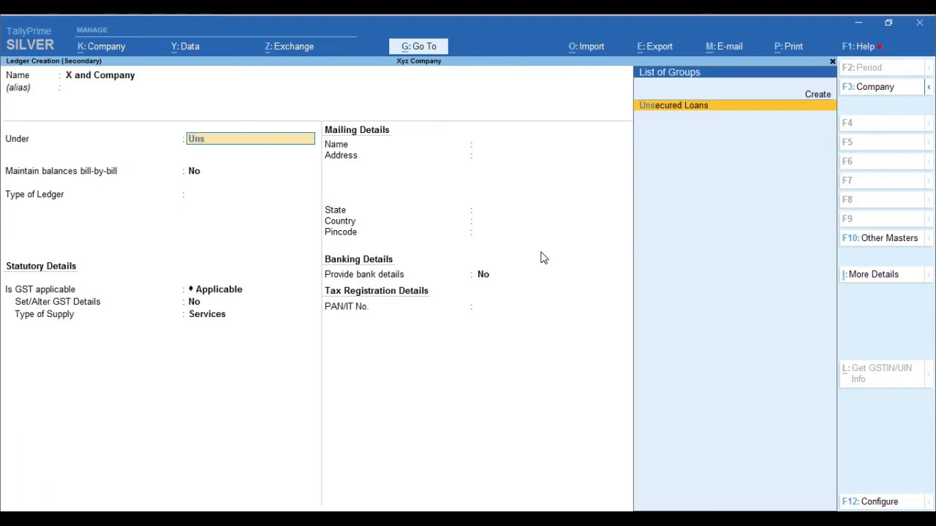
{"action": "key", "text": "Return"}
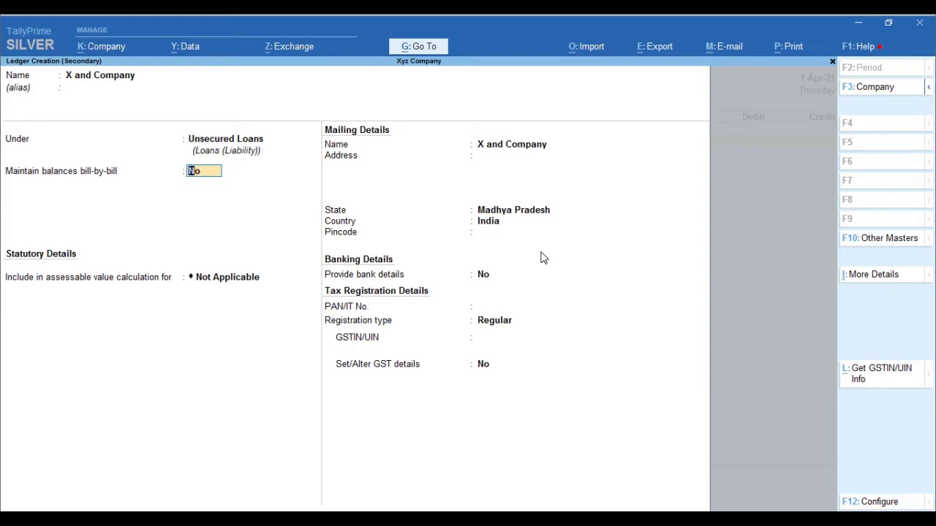
Keep bill-by-bill balances at No and the default mailing, banking and tax details for X and Company, and save the ledger
{"action": "key", "text": "BackSpace"}
{"action": "key", "text": "Return"}
{"action": "key", "text": "Return"}
{"action": "key", "text": "Return"}
{"action": "key", "text": "Return"}
{"action": "key", "text": "Return"}
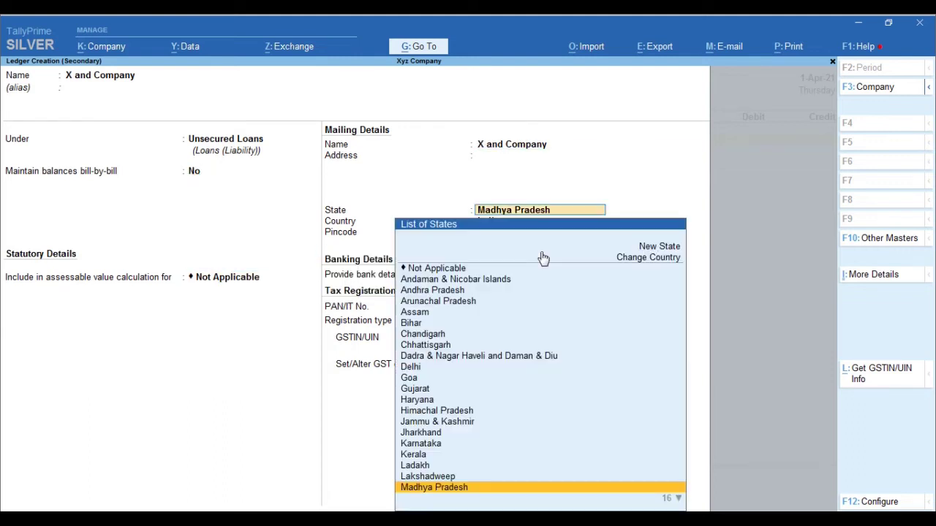
{"action": "key", "text": "Return"}
{"action": "key", "text": "Return"}
{"action": "key", "text": "Return"}
{"action": "key", "text": "Return"}
{"action": "key", "text": "BackSpace"}
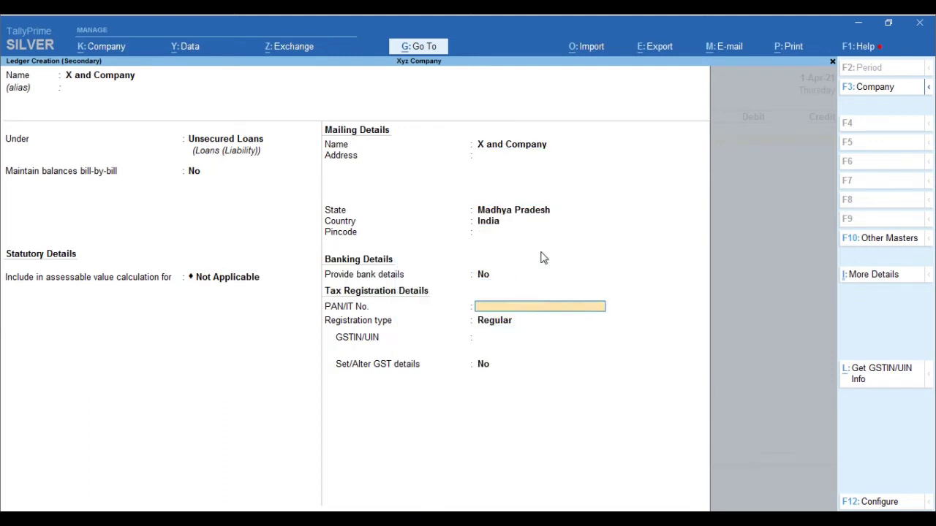
{"action": "key", "text": "BackSpace"}
{"action": "key", "text": "BackSpace"}
{"action": "key", "text": "BackSpace"}
{"action": "key", "text": "BackSpace"}
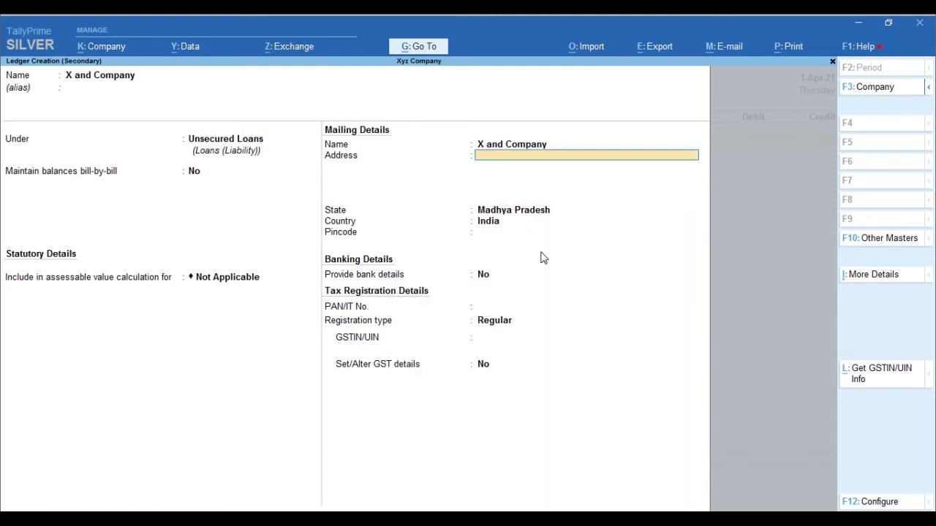
{"action": "key", "text": "Return"}
{"action": "key", "text": "Return"}
{"action": "key", "text": "Return"}
{"action": "key", "text": "ctrl"}
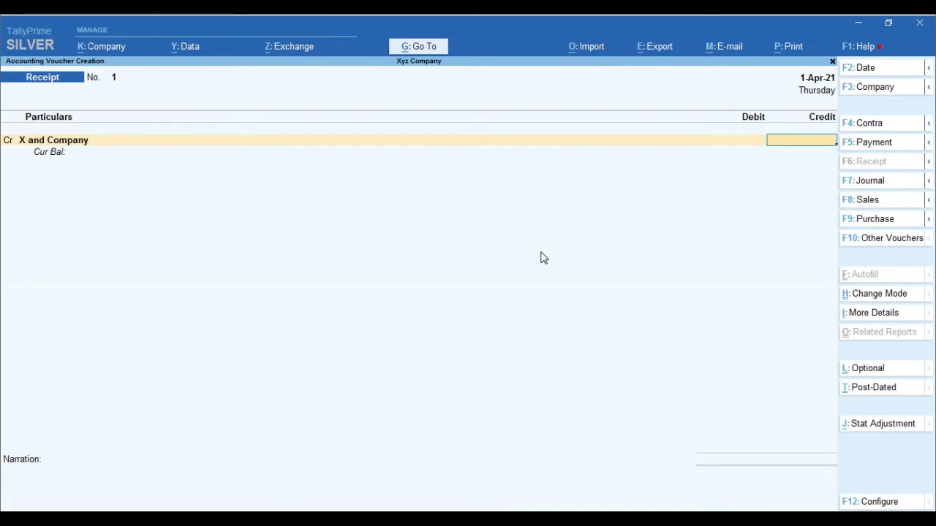
Credit X and Company with 5,00,000, debit Bank Current A/c with the same amount, and save the receipt without a narration
{"action": "type", "text": "50000"}
{"action": "key", "text": "Return"}
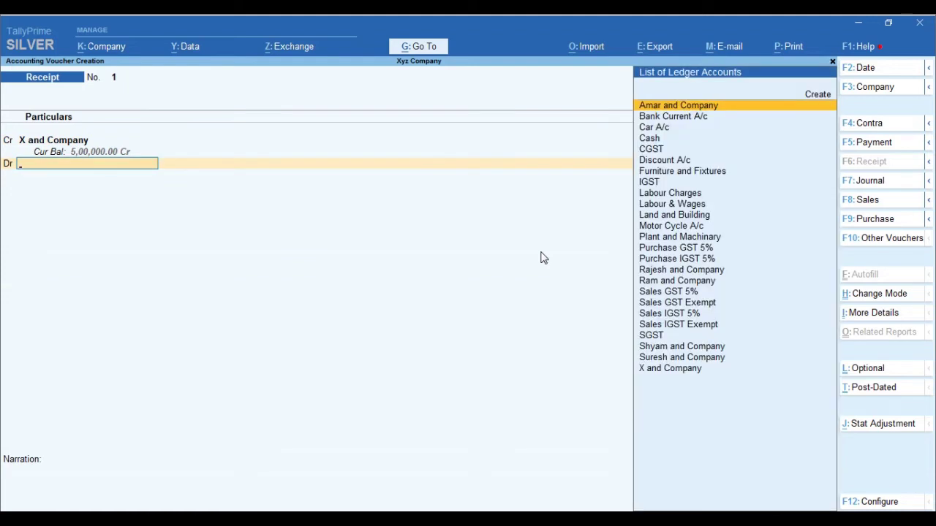
{"action": "type", "text": "Bankc"}
{"action": "key", "text": "Return"}
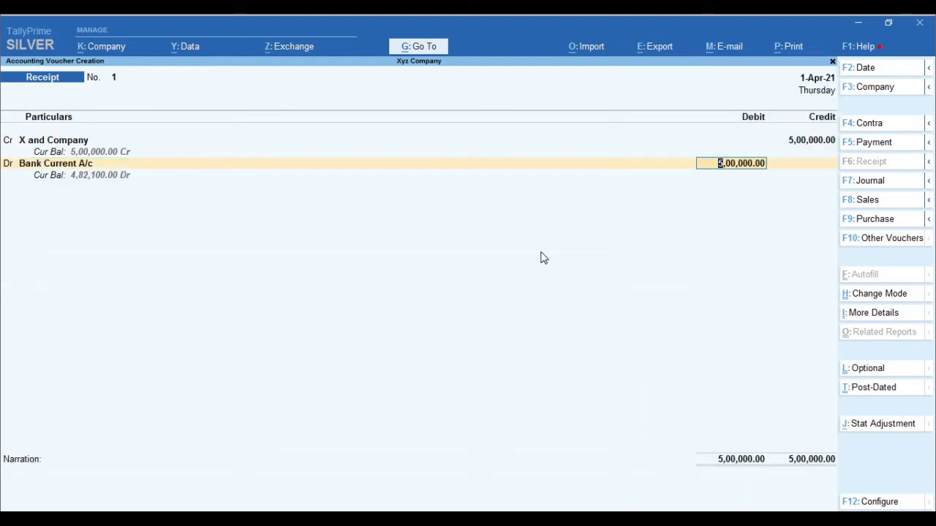
{"action": "key", "text": "Return"}
{"action": "key", "text": "ctrl"}
{"action": "key", "text": "ctrl+a"}
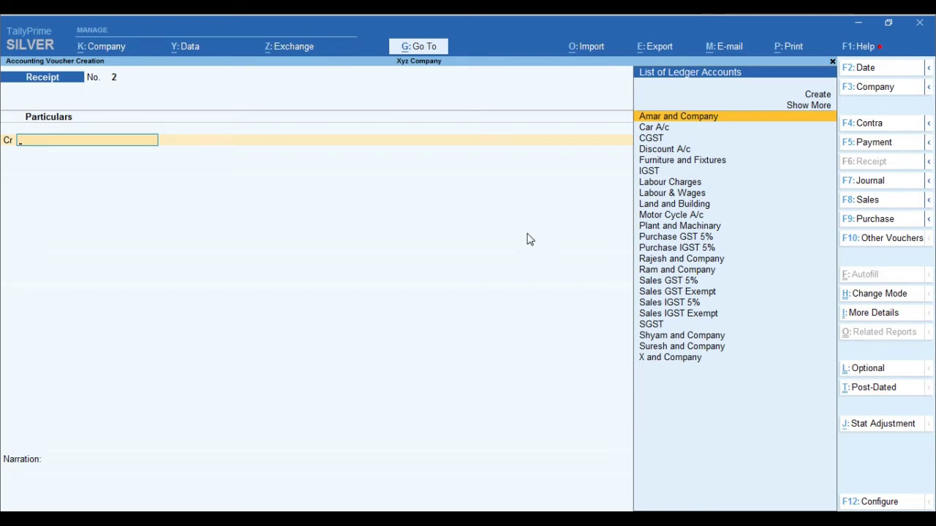
Change the voucher date to 30-Apr-21 and switch to a payment voucher
{"action": "key", "text": "F2"}
{"action": "type", "text": "28"}
{"action": "key", "text": "Return"}
{"action": "key", "text": "F5"}
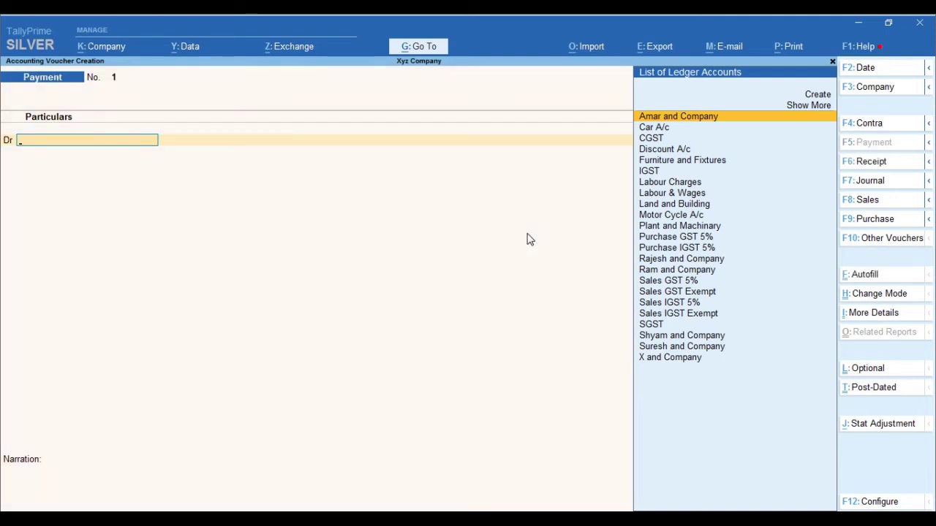
{"action": "type", "text": "In"}
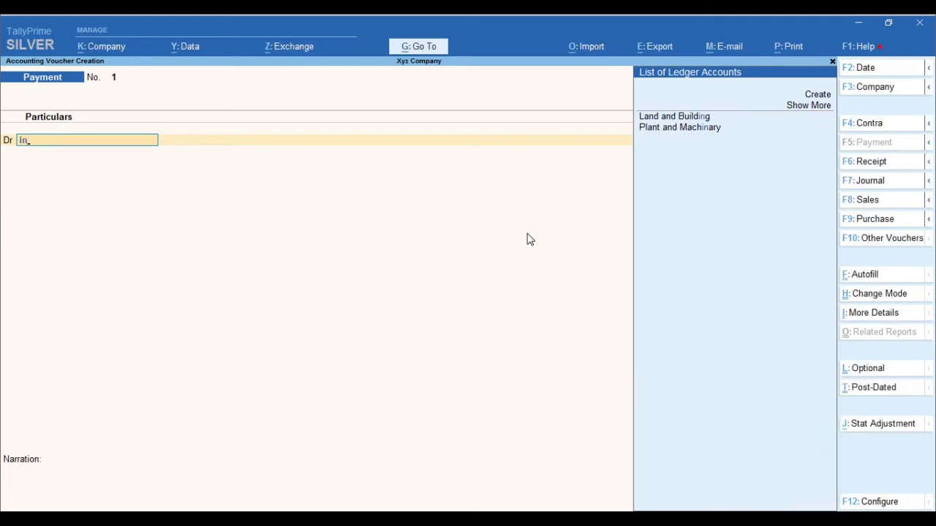
{"action": "key", "text": "BackSpace"}
{"action": "key", "text": "BackSpace"}
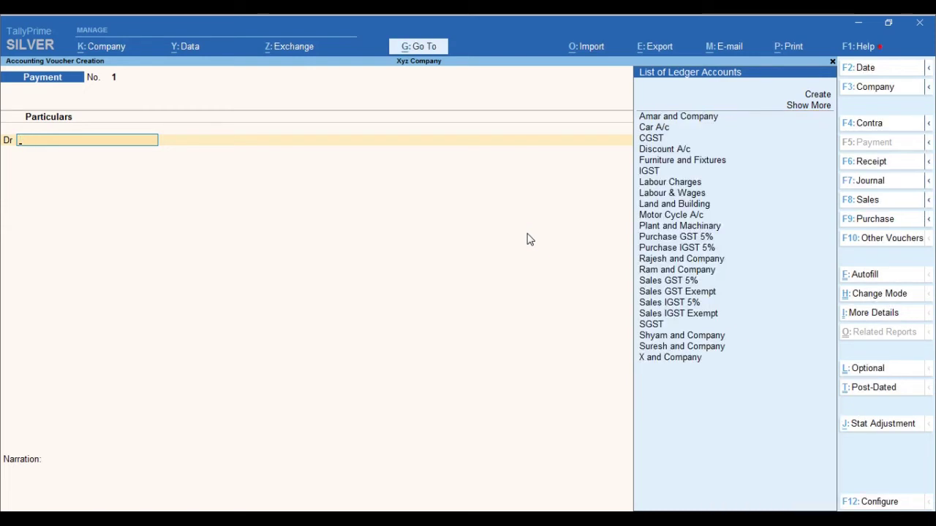
Start a new ledger from the payment's debit line, named Interest Exp. A/c and grouped under Indirect Expenses
{"action": "key", "text": "alt+c"}
{"action": "type", "text": "I"}
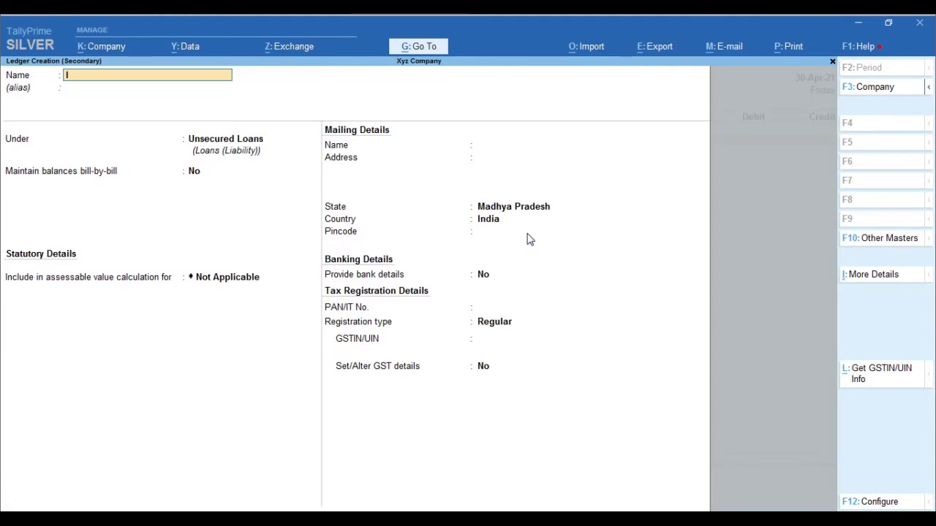
{"action": "type", "text": "nterest Exp. A/c"}
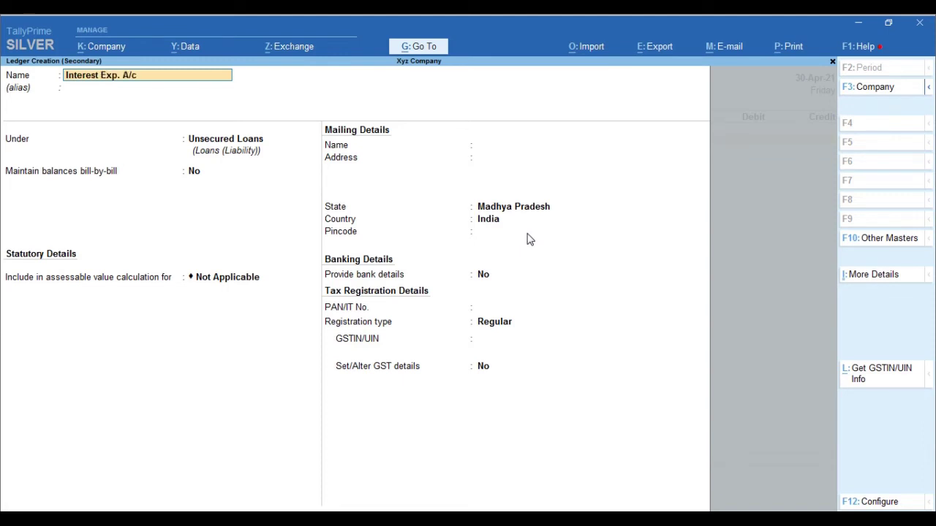
{"action": "key", "text": "Return"}
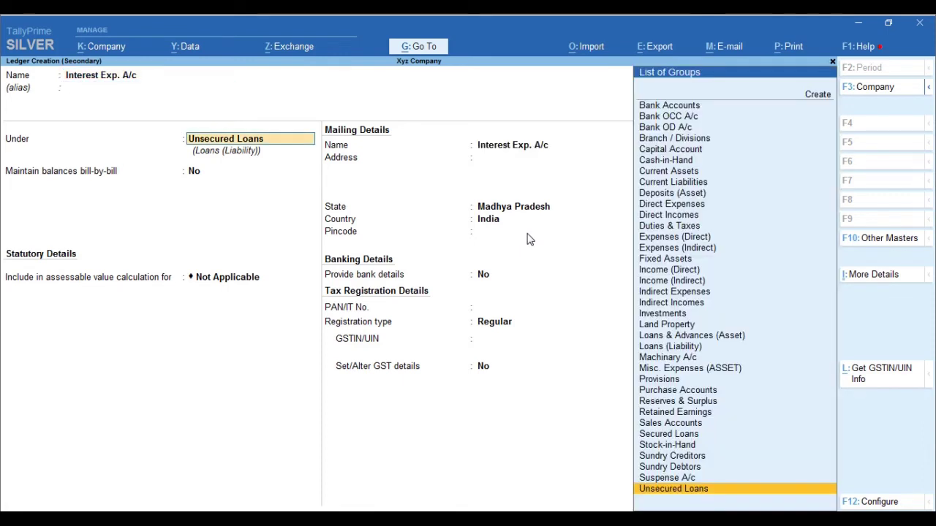
{"action": "type", "text": "Indi"}
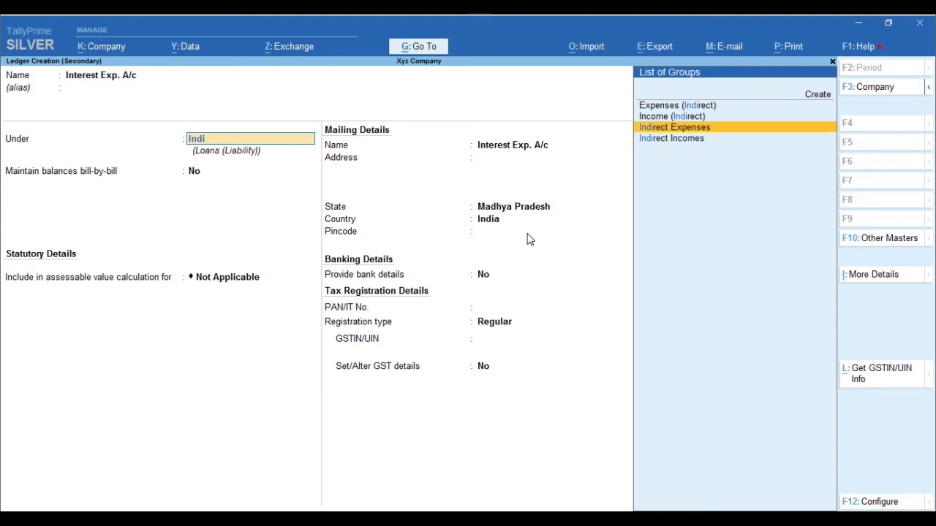
{"action": "key", "text": "Return"}
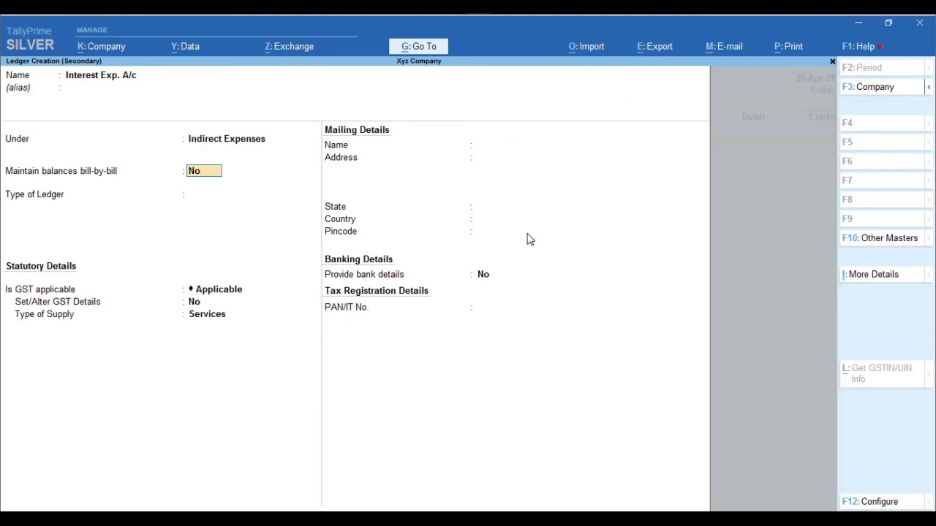
Set the interest ledger's type, GST applicability and assessable value inclusion to Not Applicable, and save the ledger
{"action": "key", "text": "Return"}
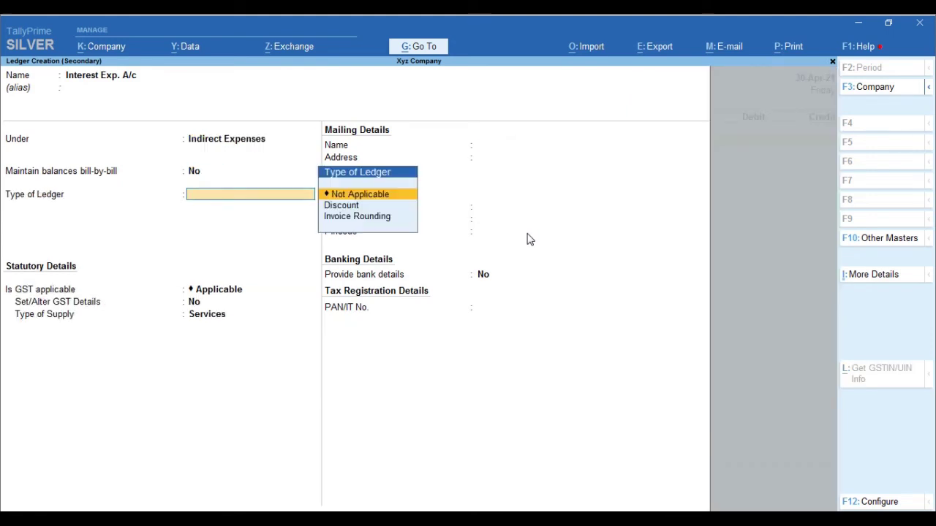
{"action": "key", "text": "Return"}
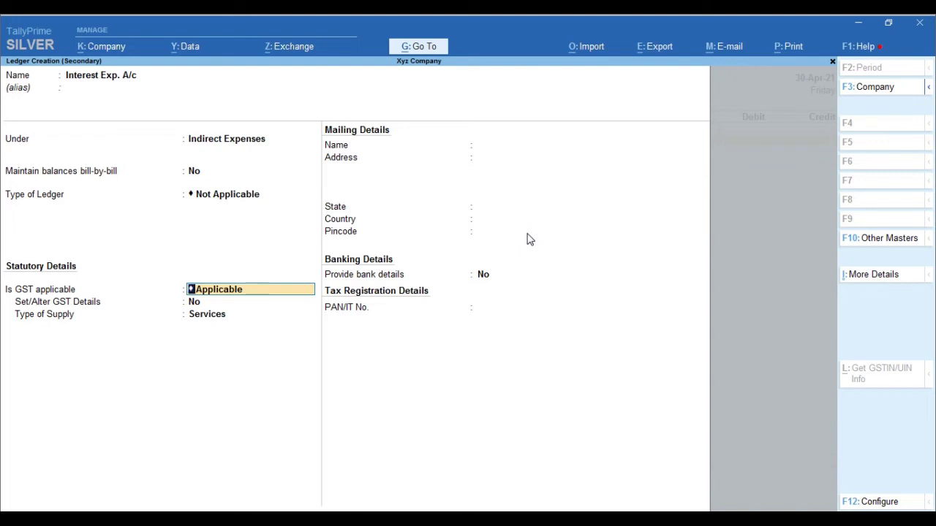
{"action": "key", "text": "BackSpace"}
{"action": "key", "text": "Return"}
{"action": "key", "text": "Down"}
{"action": "key", "text": "Return"}
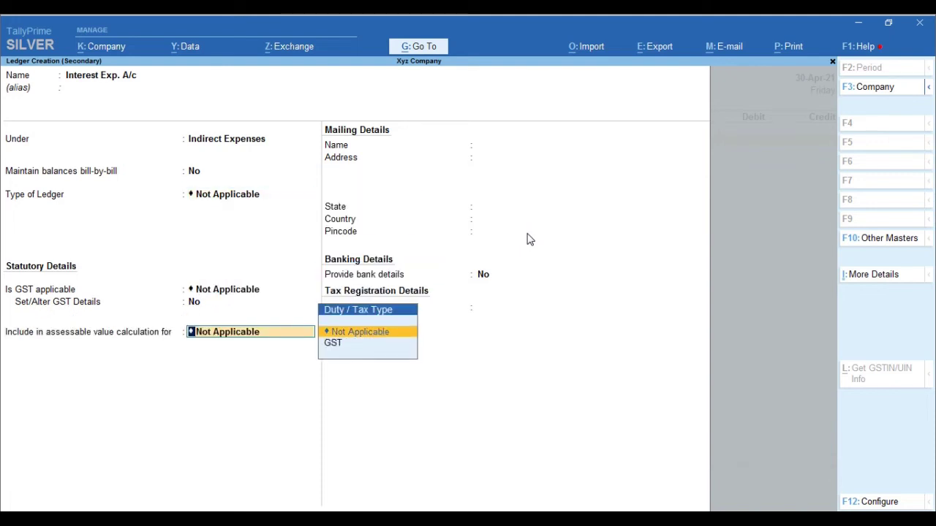
{"action": "key", "text": "Return"}
{"action": "key", "text": "ctrl+a"}
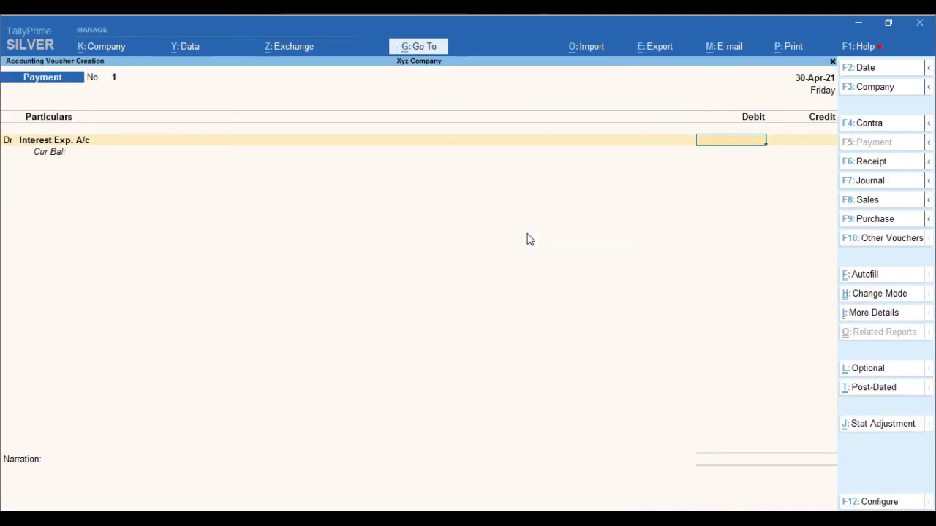
Calculate the monthly interest with the built-in calculator, using 8/12 and 500000*.6667%, and return to the payment voucher
{"action": "key", "text": "ctrl+n"}
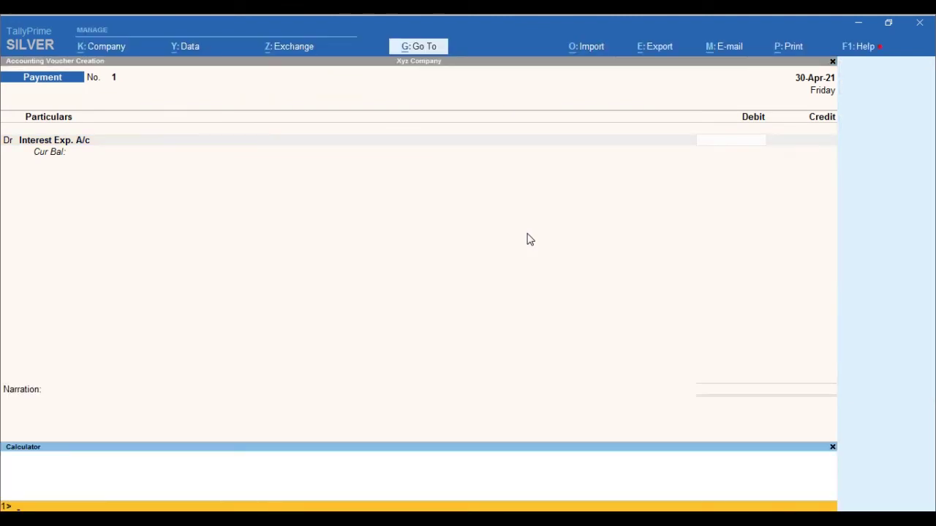
{"action": "type", "text": "8/12"}
{"action": "key", "text": "Return"}
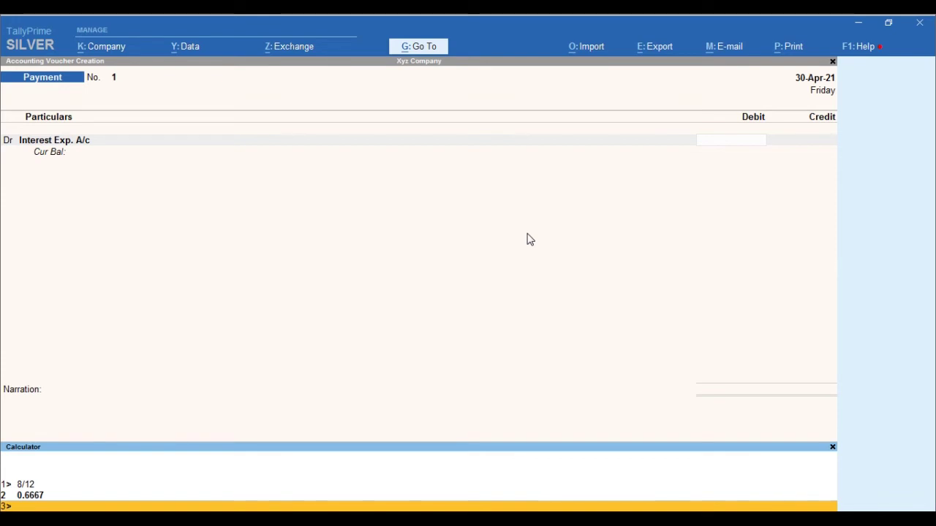
{"action": "key", "text": "ctrl+m"}
{"action": "key", "text": "ctrl+n"}
{"action": "type", "text": "500000*.6667%"}
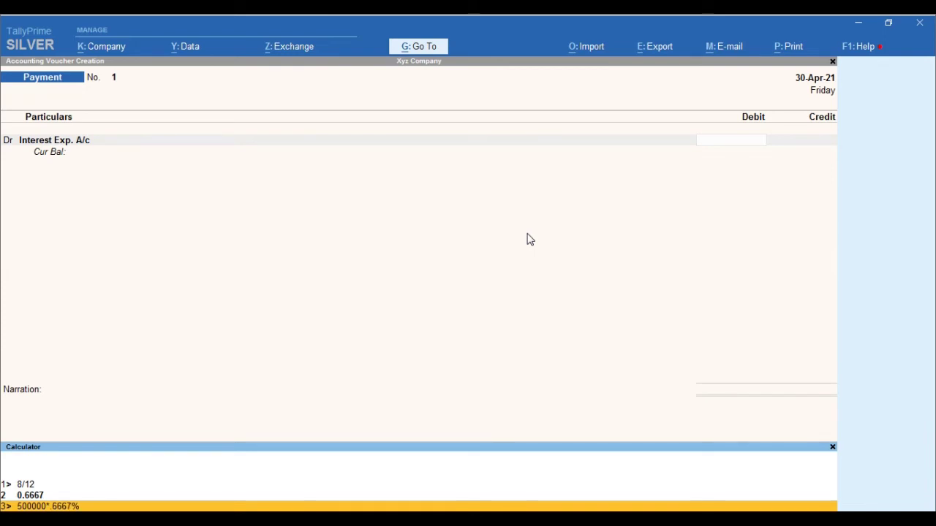
{"action": "key", "text": "Return"}
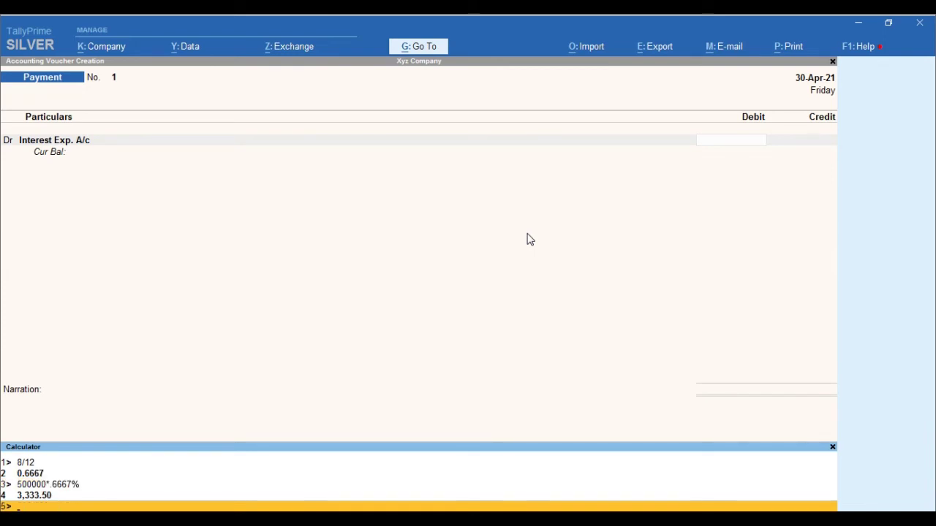
{"action": "key", "text": "ctrl+m"}
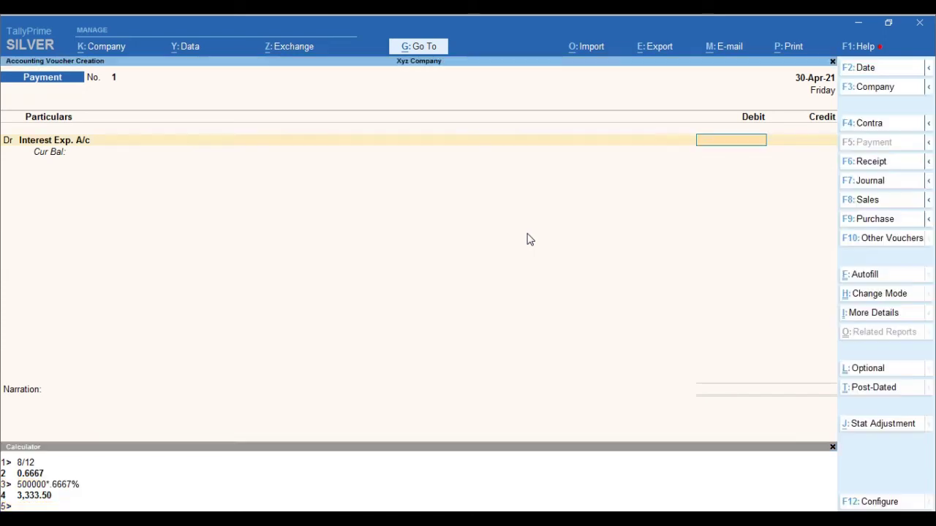
Debit Interest Exp. A/c with 3,333, credit Bank Current A/c with the same amount, and save the payment voucher
{"action": "type", "text": "3333"}
{"action": "key", "text": "Return"}
{"action": "key", "text": "Return"}
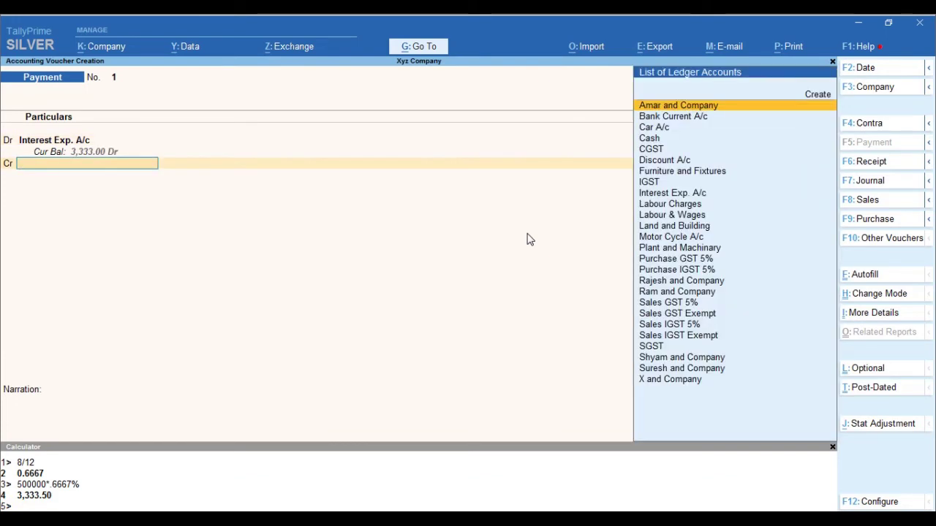
{"action": "type", "text": "bank"}
{"action": "key", "text": "Return"}
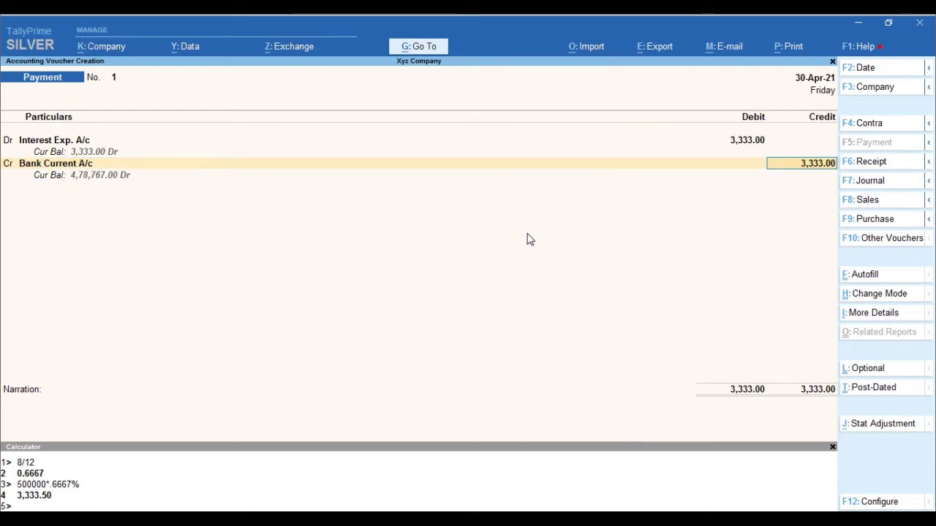
{"action": "key", "text": "ctrl+a"}
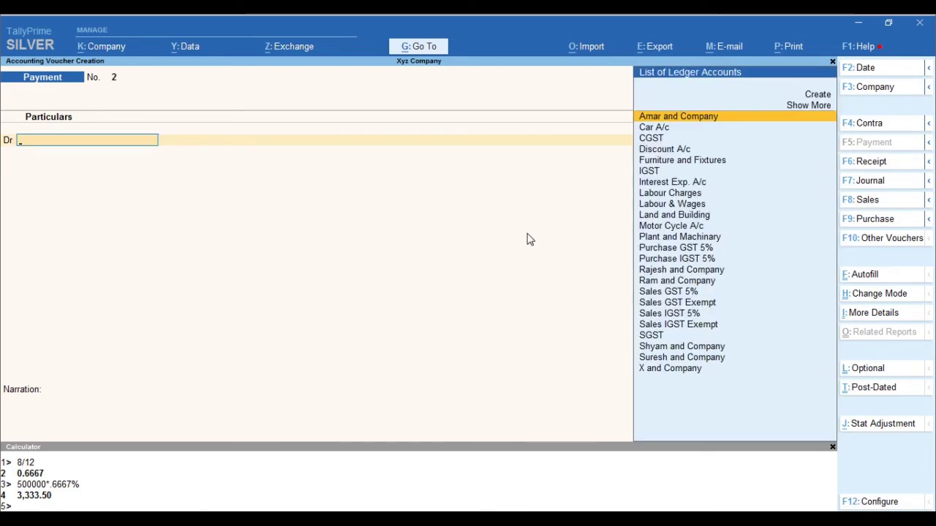
Reopen the saved interest payment voucher and delete it
{"action": "key", "text": "Page_Up"}
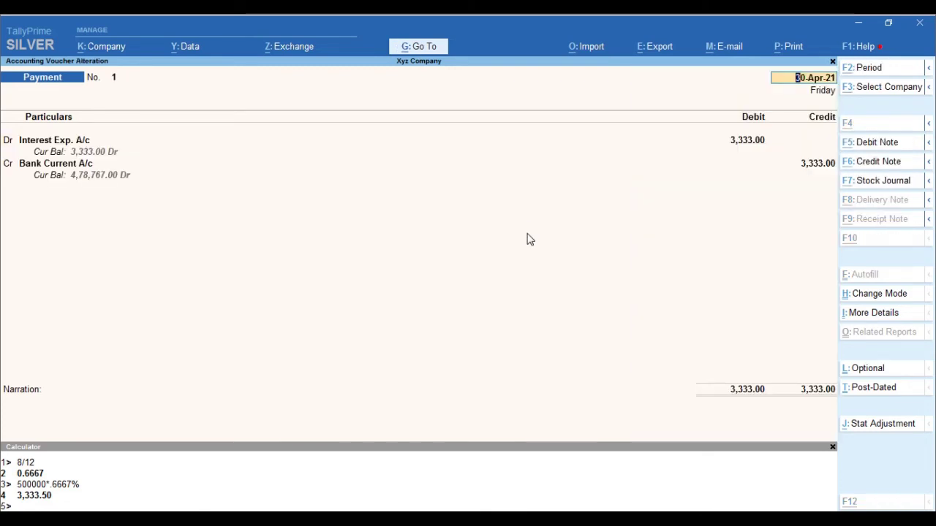
{"action": "key", "text": "alt+d"}
{"action": "key", "text": "y"}
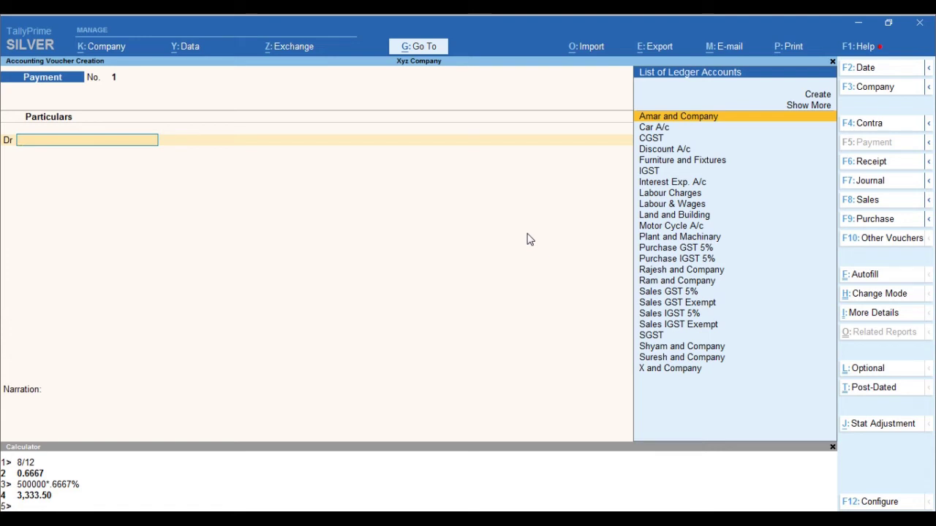
Start a journal voucher without a reference and debit Interest Exp. A/c with 3,333
{"action": "key", "text": "F7"}
{"action": "key", "text": "Return"}
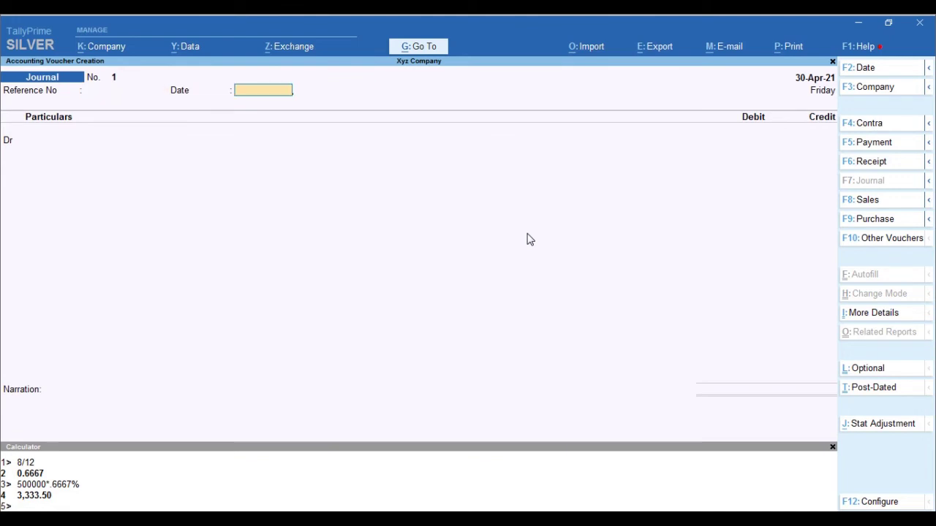
{"action": "key", "text": "Return"}
{"action": "type", "text": "inte"}
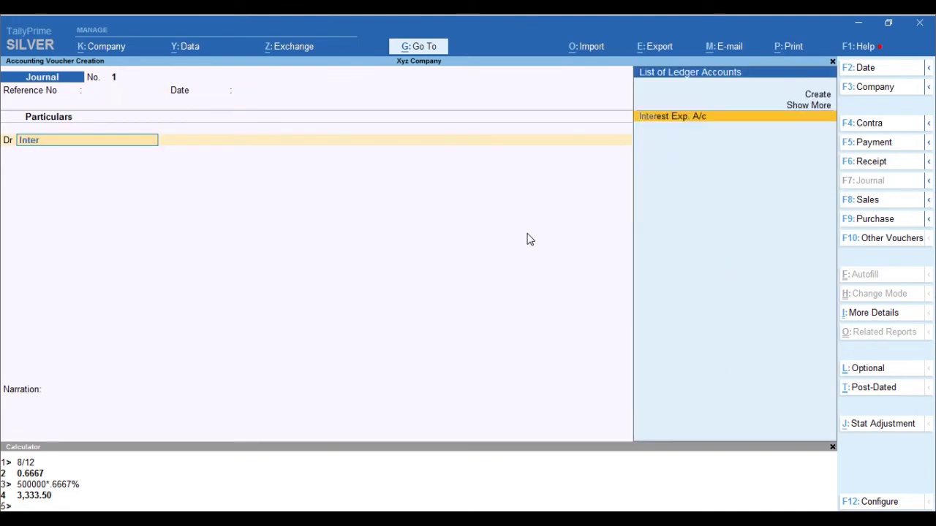
{"action": "key", "text": "Return"}
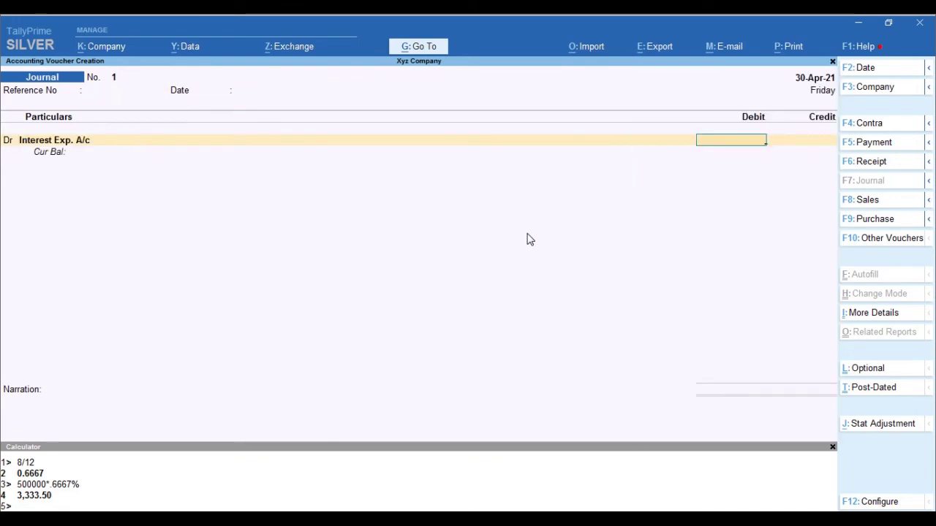
{"action": "type", "text": "3333"}
{"action": "key", "text": "Return"}
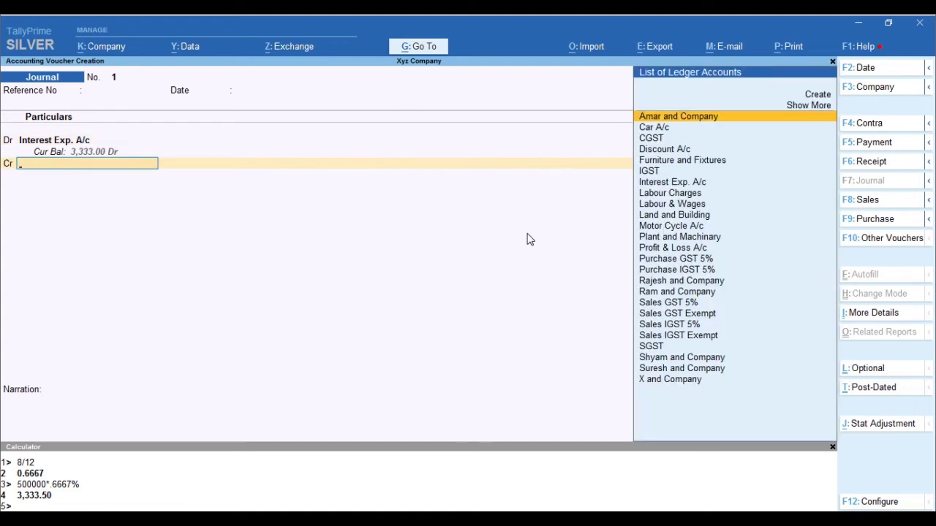
Credit X and Company with 3,333 in the journal
{"action": "type", "text": "S"}
{"action": "key", "text": "BackSpace"}
{"action": "type", "text": "X and"}
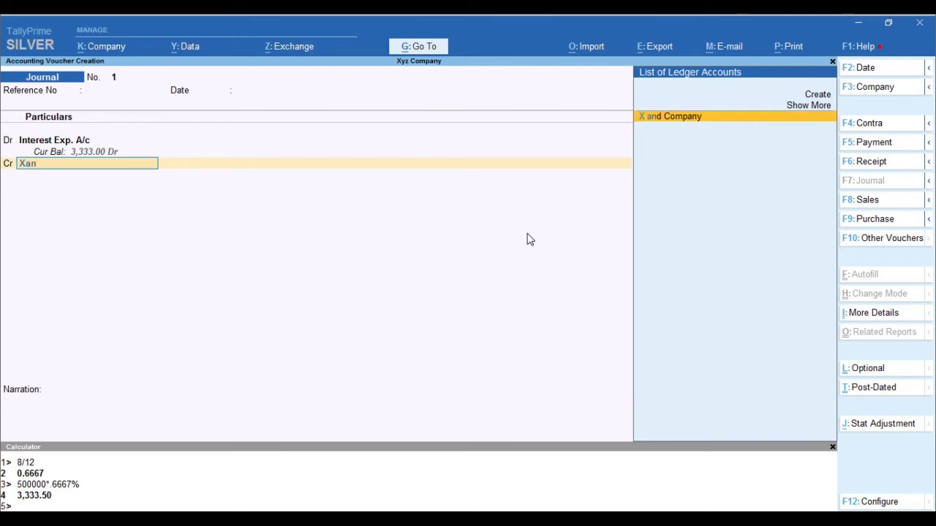
{"action": "key", "text": "Return"}
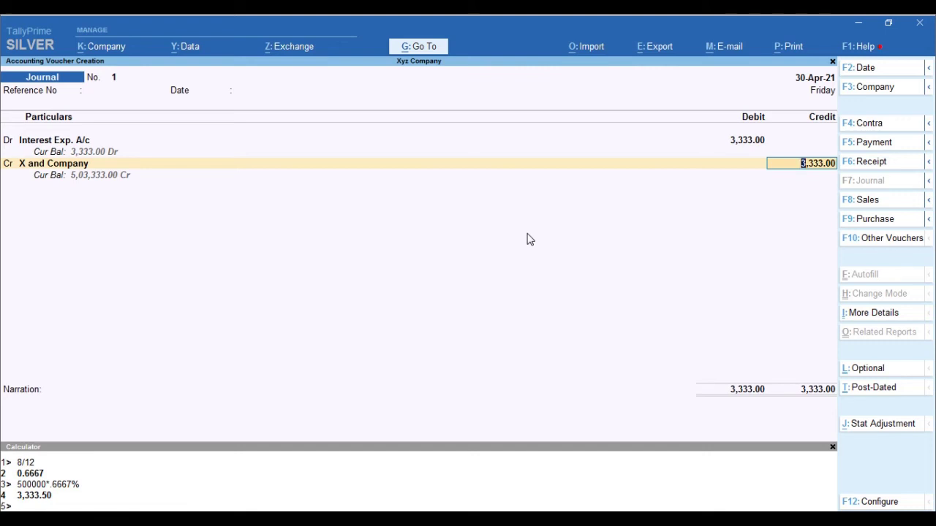
{"action": "key", "text": "Return"}
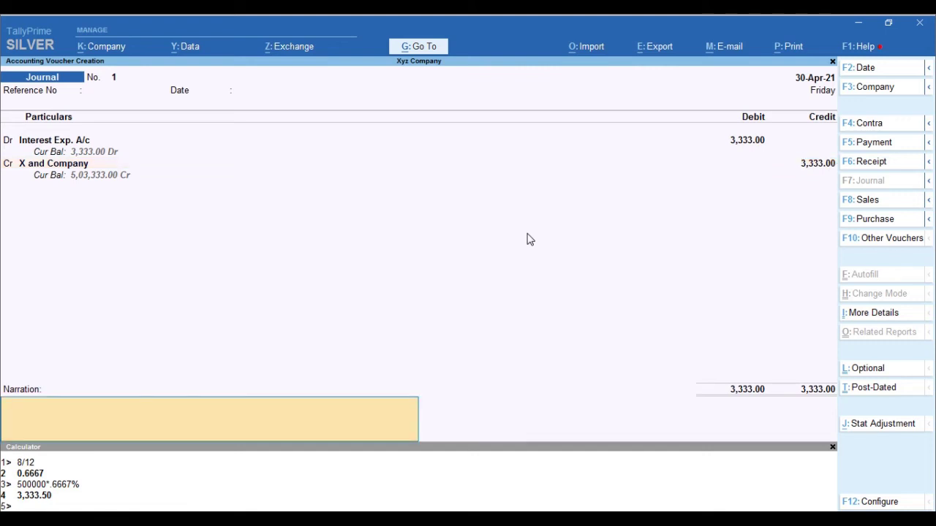
Add a narration describing the entry as interest for the month of April, and save the journal voucher
{"action": "type", "text": "interest for the month of JUne"}
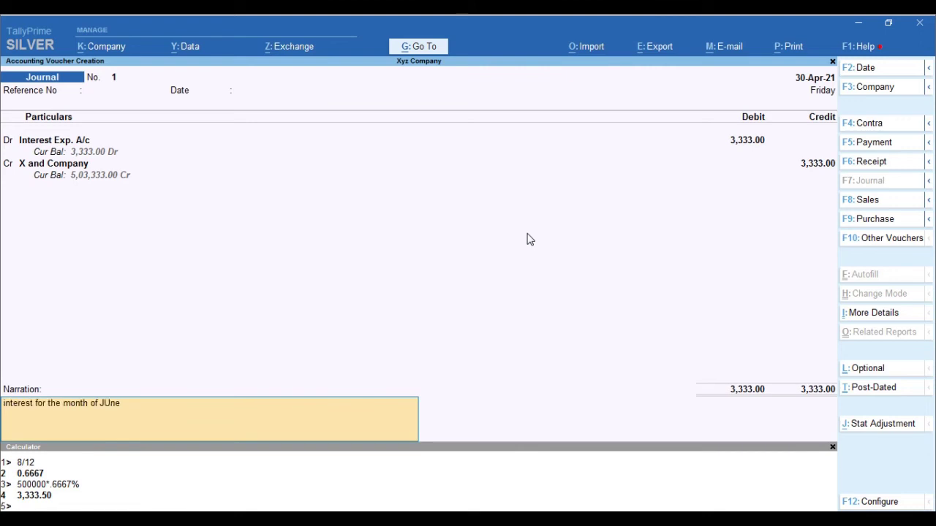
{"action": "key", "text": "BackSpace"}
{"action": "key", "text": "BackSpace"}
{"action": "key", "text": "BackSpace"}
{"action": "type", "text": "April -202"}
{"action": "key", "text": "Return"}
{"action": "key", "text": "Return"}
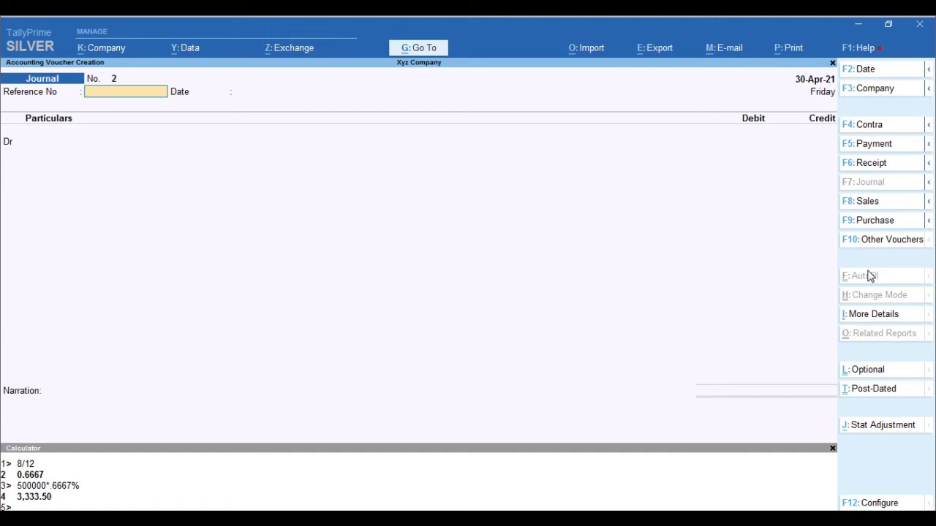
Start a new ledger named Shop Exp. from the debit line of the next journal voucher
{"action": "key", "text": "Return"}
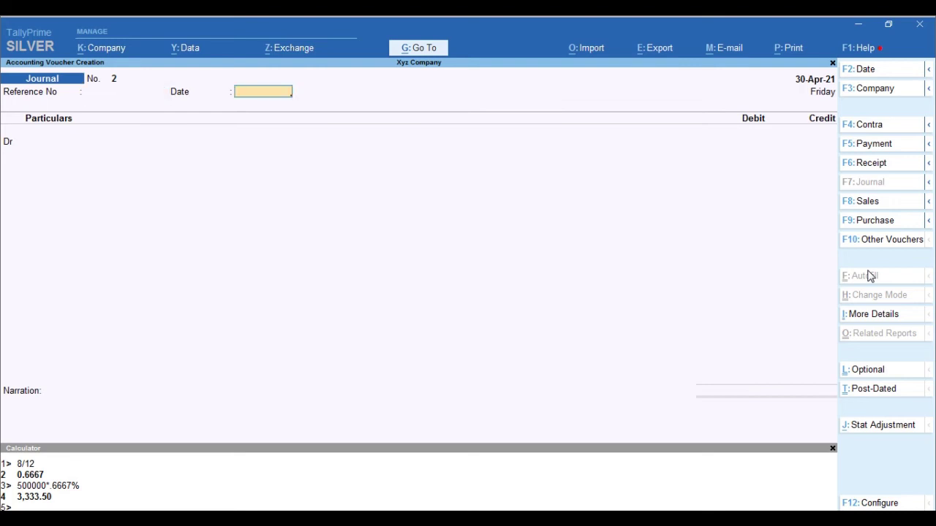
{"action": "key", "text": "Return"}
{"action": "type", "text": "Sha"}
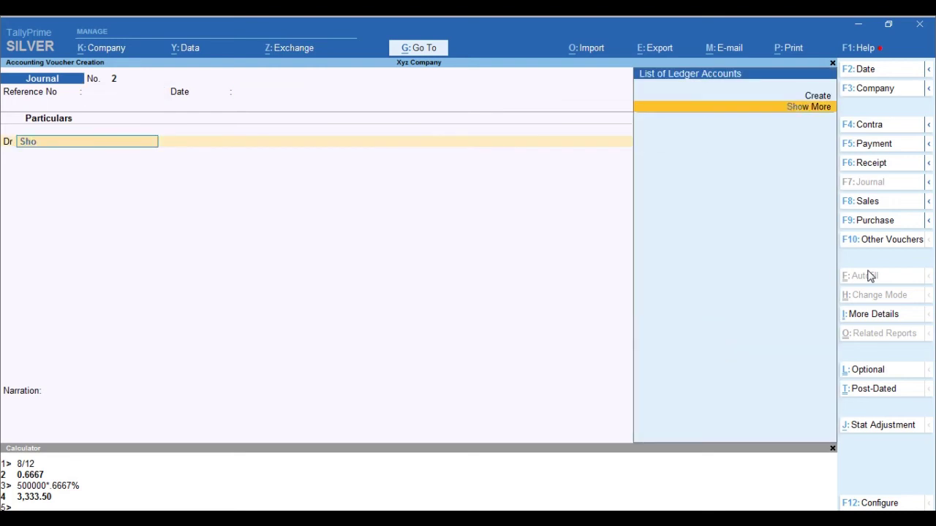
{"action": "key", "text": "Return"}
{"action": "key", "text": "alt+c"}
{"action": "type", "text": "Shop Exp."}
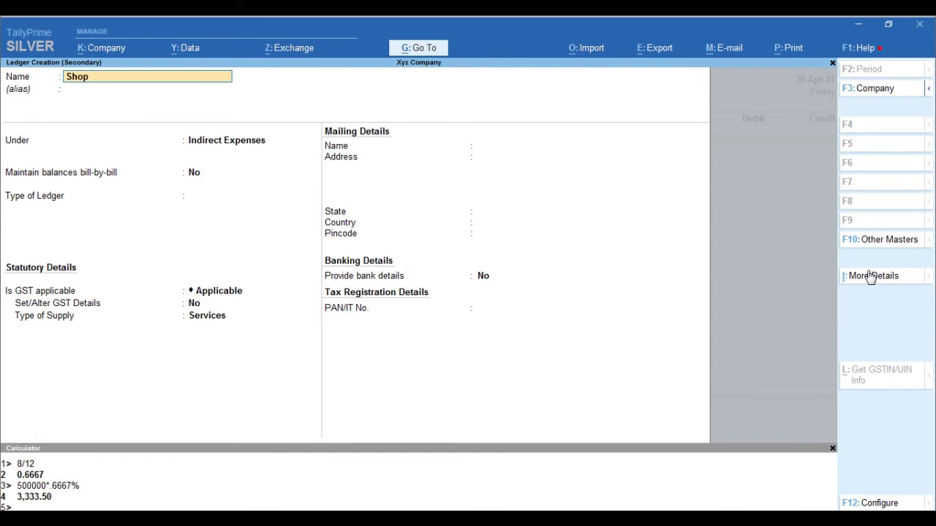
Keep Shop Exp. under Indirect Expenses, set its ledger type, GST applicability and assessable value inclusion to Not Applicable, and save it
{"action": "key", "text": "Return"}
{"action": "key", "text": "Return"}
{"action": "key", "text": "Return"}
{"action": "key", "text": "Return"}
{"action": "key", "text": "Return"}
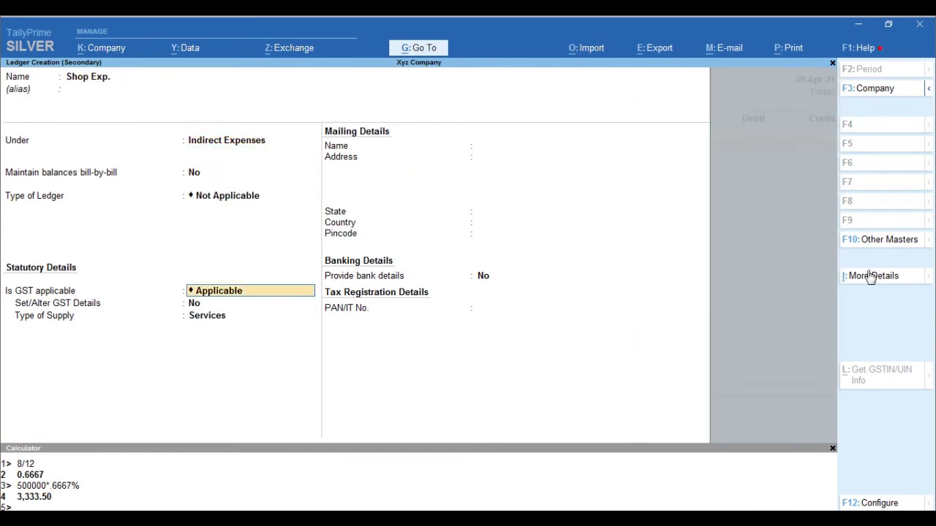
{"action": "key", "text": "Return"}
{"action": "key", "text": "BackSpace"}
{"action": "key", "text": "Down"}
{"action": "key", "text": "Return"}
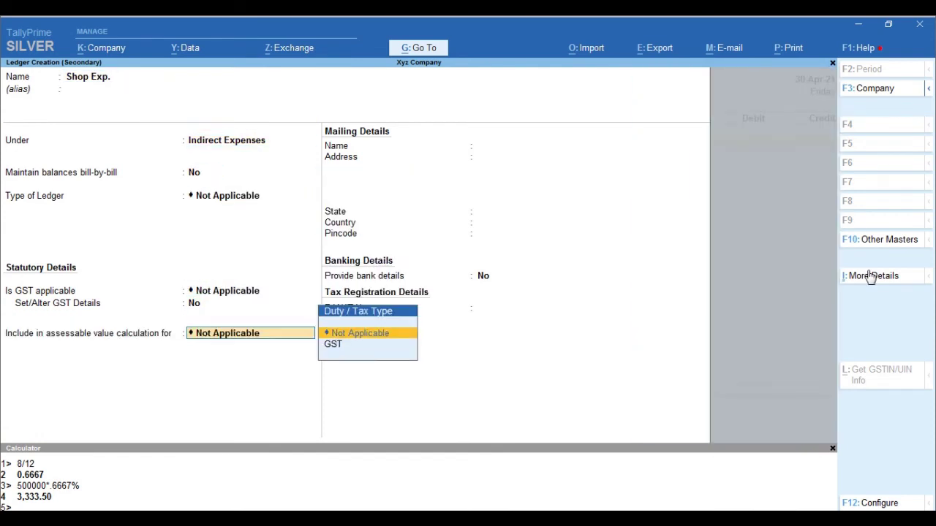
{"action": "key", "text": "Return"}
{"action": "key", "text": "ctrl+a"}
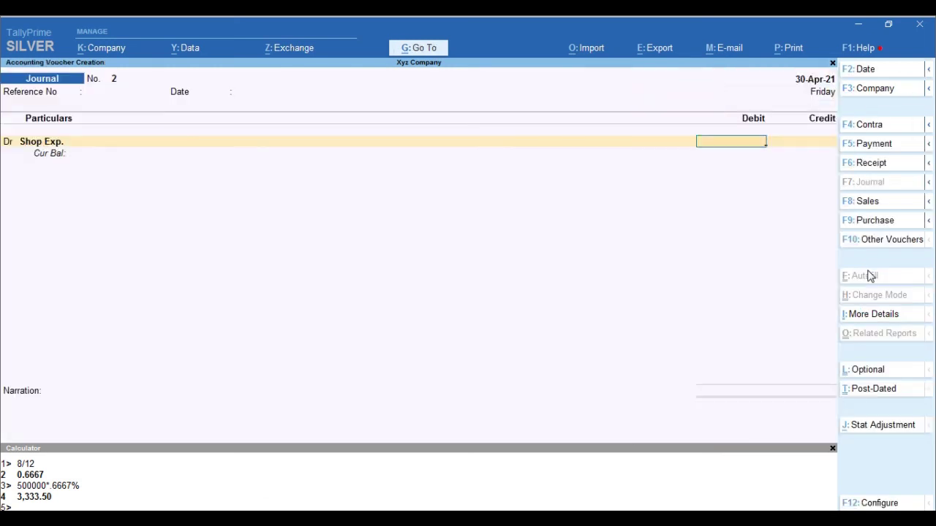
Debit Shop Exp. with 5,000, credit Cash with the same amount, and save the journal voucher
{"action": "type", "text": "5000"}
{"action": "key", "text": "Return"}
{"action": "type", "text": "Cash"}
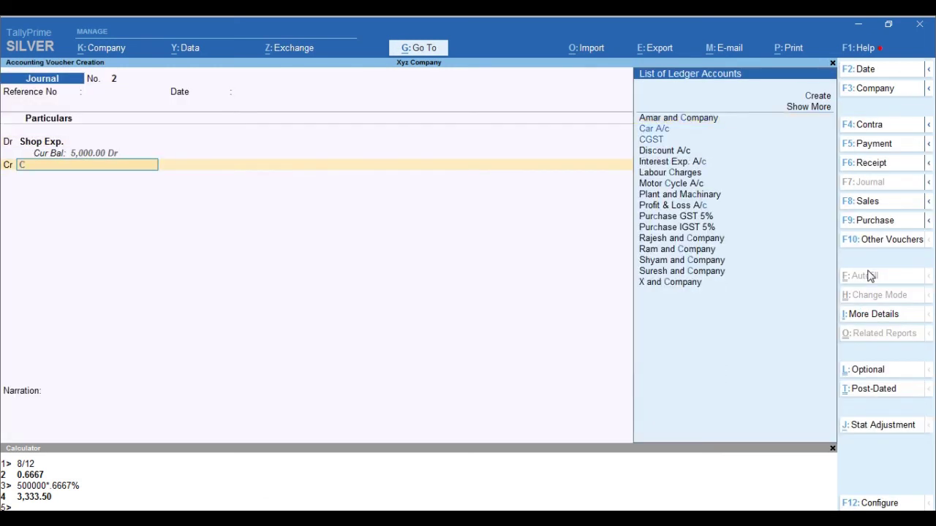
{"action": "key", "text": "Return"}
{"action": "key", "text": "ctrl+a"}
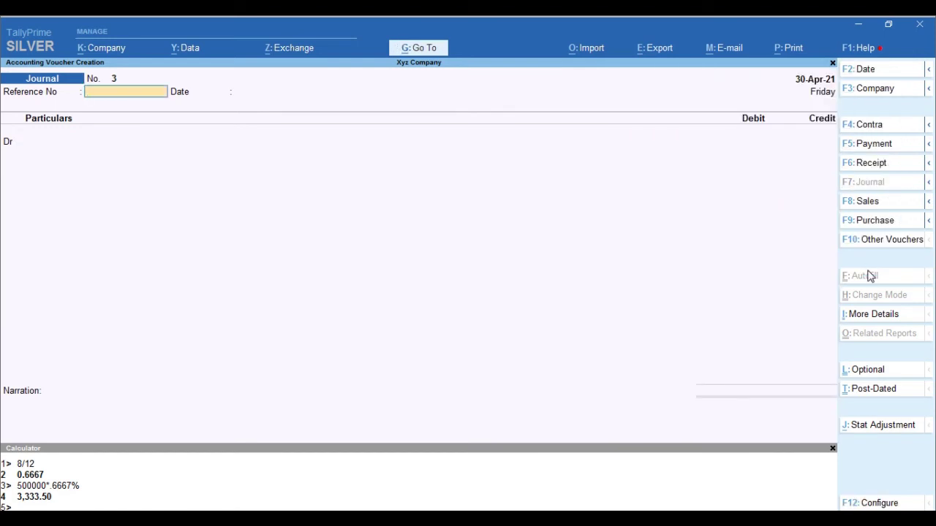
Look for a refreshment ledger on the next journal's debit line, and start a new ledger from there
{"action": "key", "text": "Return"}
{"action": "key", "text": "Return"}
{"action": "type", "text": "Ren"}
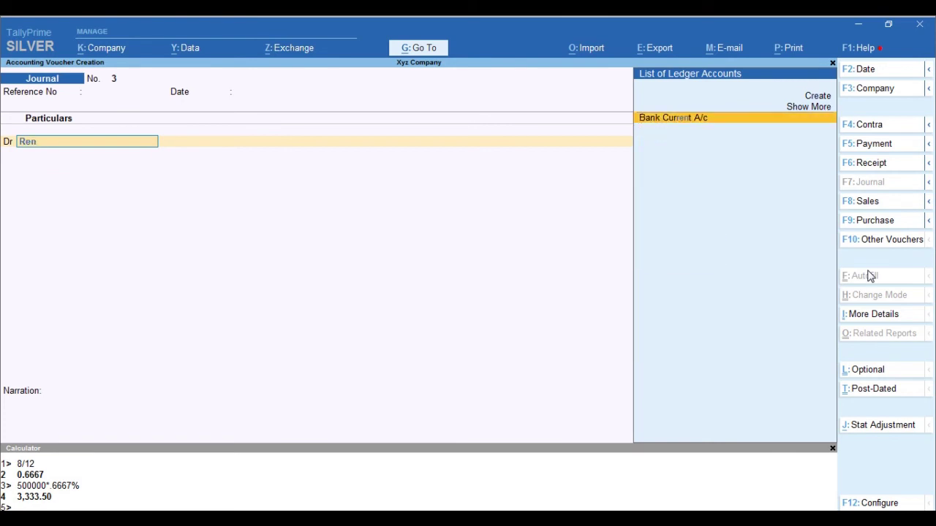
{"action": "key", "text": "BackSpace"}
{"action": "key", "text": "BackSpace"}
{"action": "key", "text": "BackSpace"}
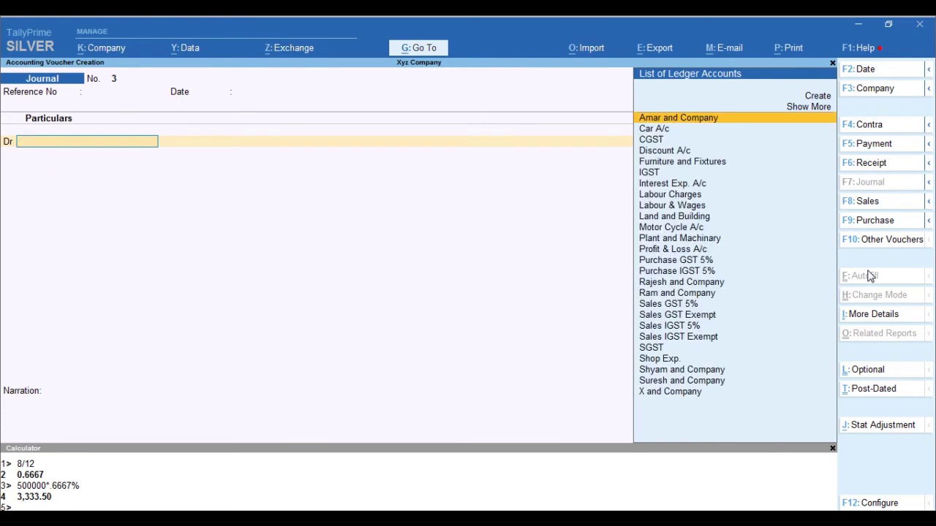
{"action": "type", "text": "re"}
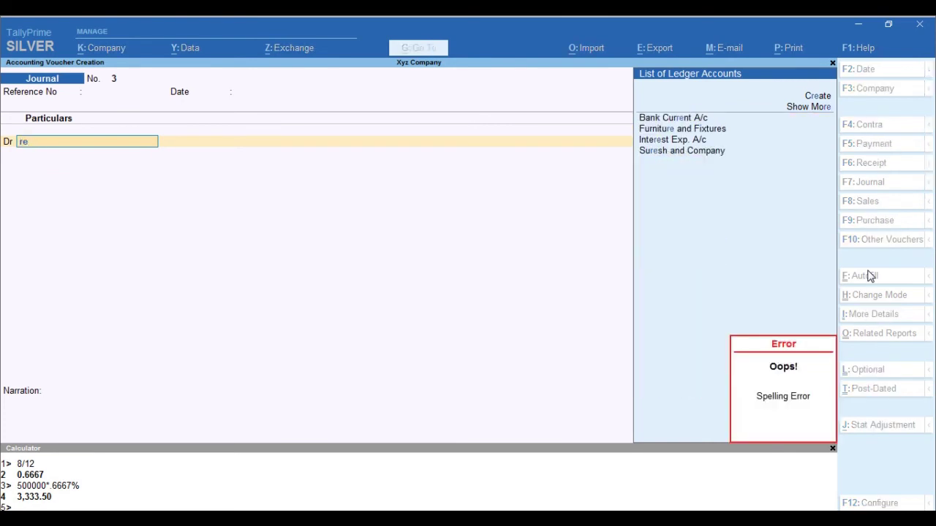
{"action": "key", "text": "alt+c"}
Name the new ledger Refreshment Exp. and keep it under Indirect Expenses
{"action": "type", "text": "Ren"}
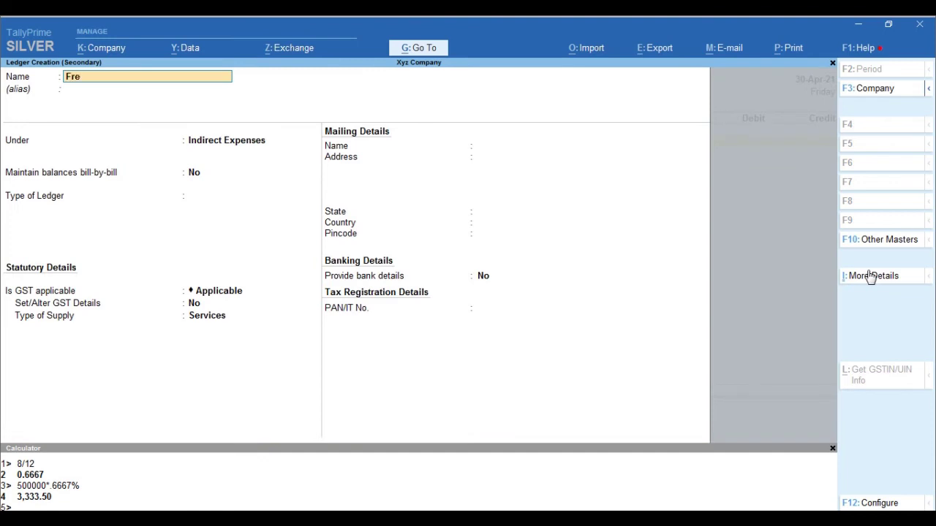
{"action": "key", "text": "BackSpace"}
{"action": "key", "text": "BackSpace"}
{"action": "type", "text": "efreshemnt e"}
{"action": "type", "text": "xp."}
{"action": "key", "text": "ctrl+BackSpace"}
{"action": "type", "text": "Refreshment exp."}
{"action": "key", "text": "Return"}
{"action": "key", "text": "Return"}
{"action": "key", "text": "Return"}
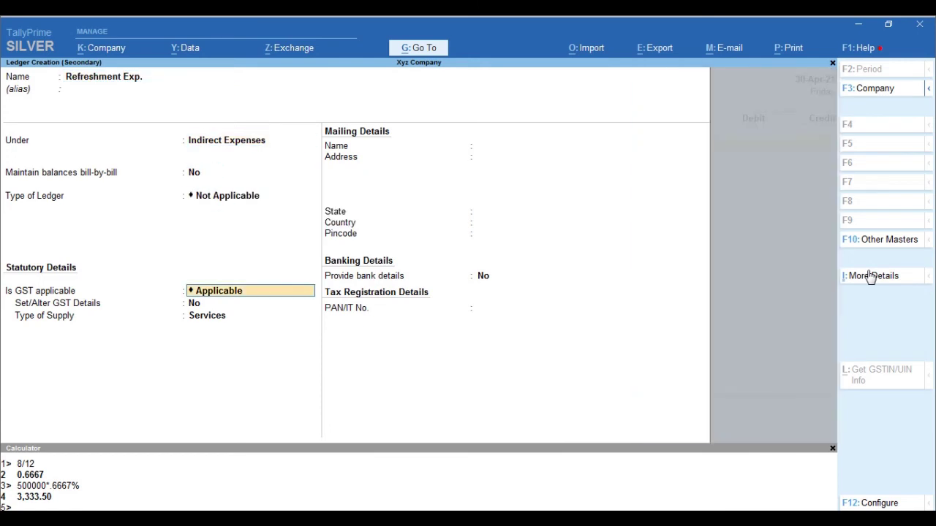
Set the refreshment ledger's GST applicability and assessable value inclusion to Not Applicable
{"action": "key", "text": "Return"}
{"action": "key", "text": "BackSpace"}
{"action": "key", "text": "Return"}
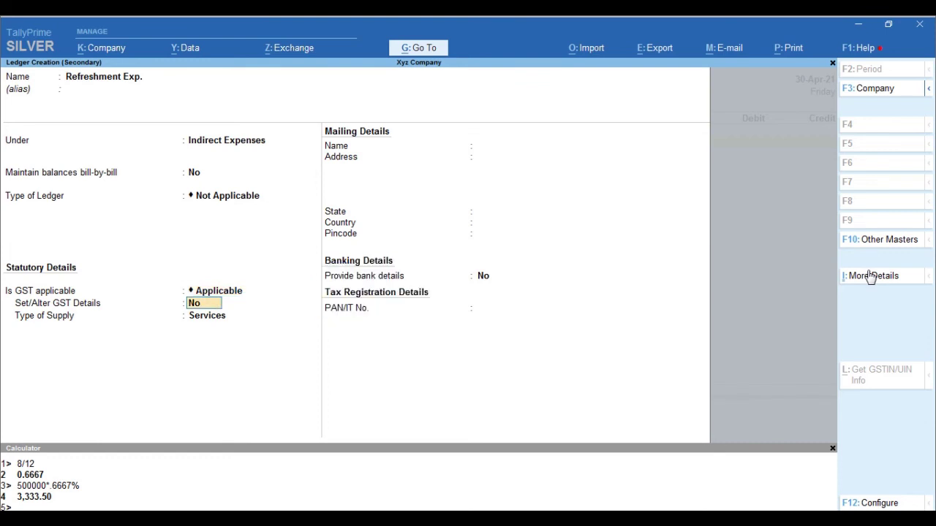
{"action": "key", "text": "BackSpace"}
{"action": "key", "text": "Down"}
{"action": "key", "text": "Return"}
{"action": "key", "text": "Return"}
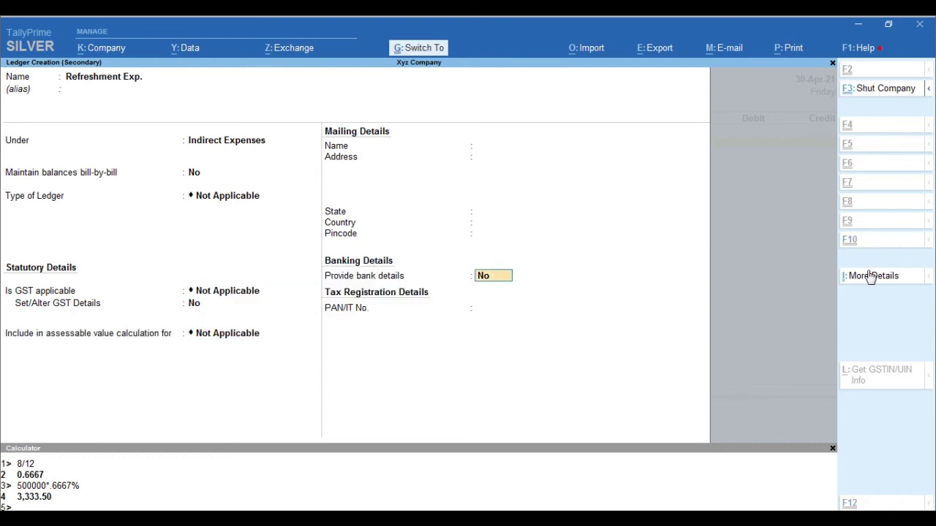
Save the Refreshment Exp. ledger and debit it with 500 in the voucher
{"action": "key", "text": "ctrl+a"}
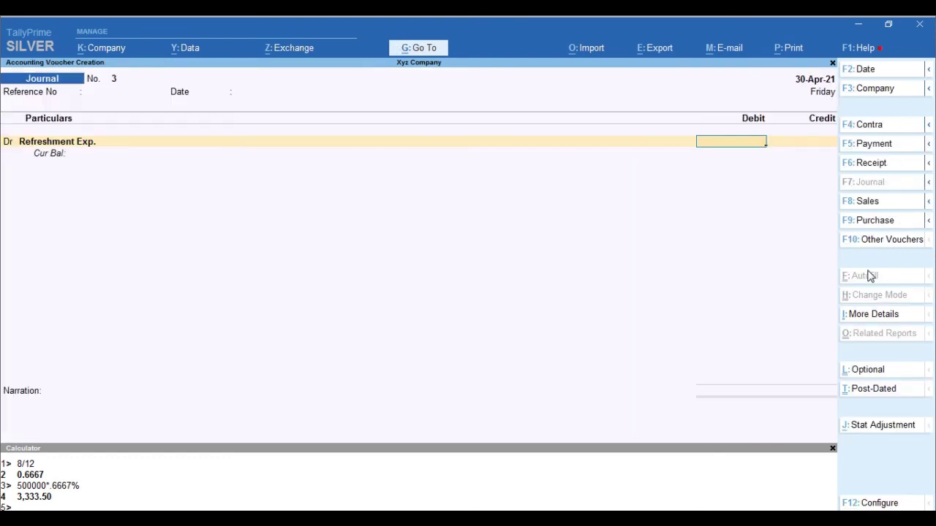
{"action": "type", "text": "500"}
{"action": "key", "text": "Return"}
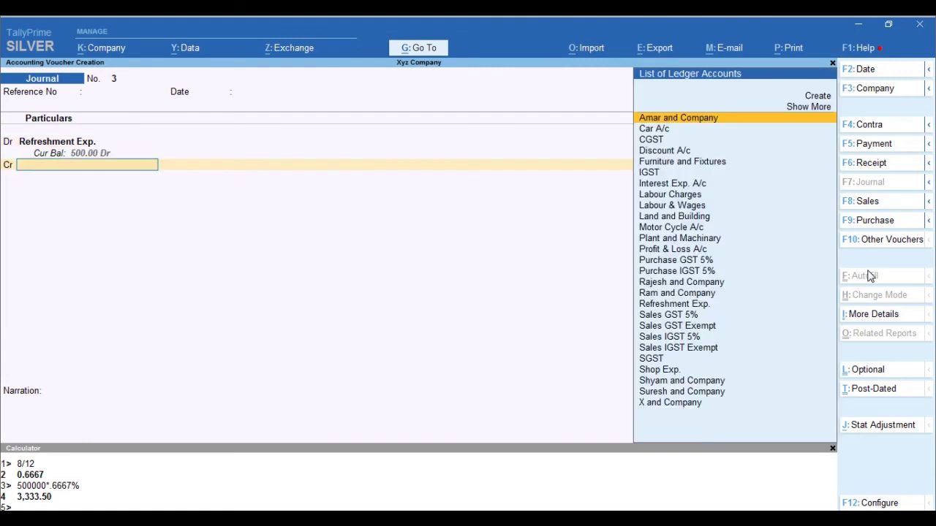
{"action": "type", "text": "C"}
{"action": "key", "text": "Return"}
{"action": "key", "text": "Down"}
{"action": "key", "text": "Down"}
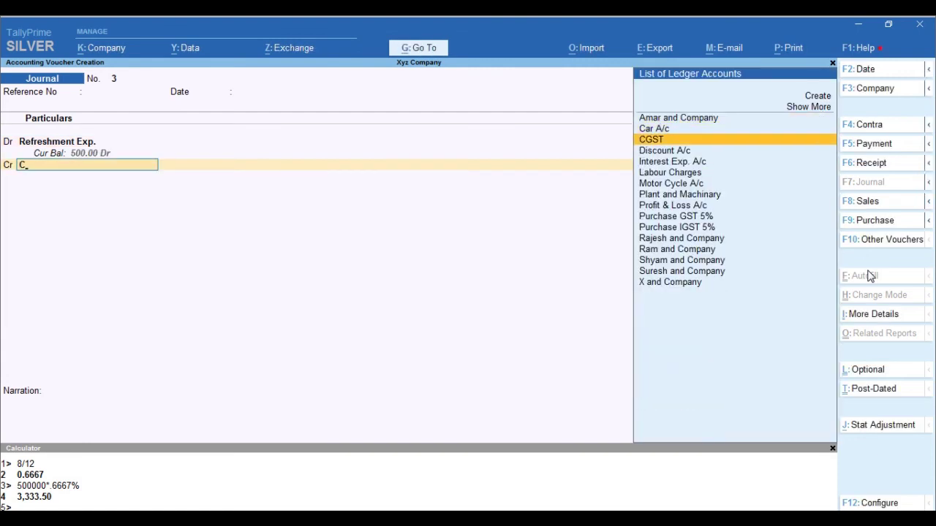
{"action": "key", "text": "Up"}
{"action": "key", "text": "BackSpace"}
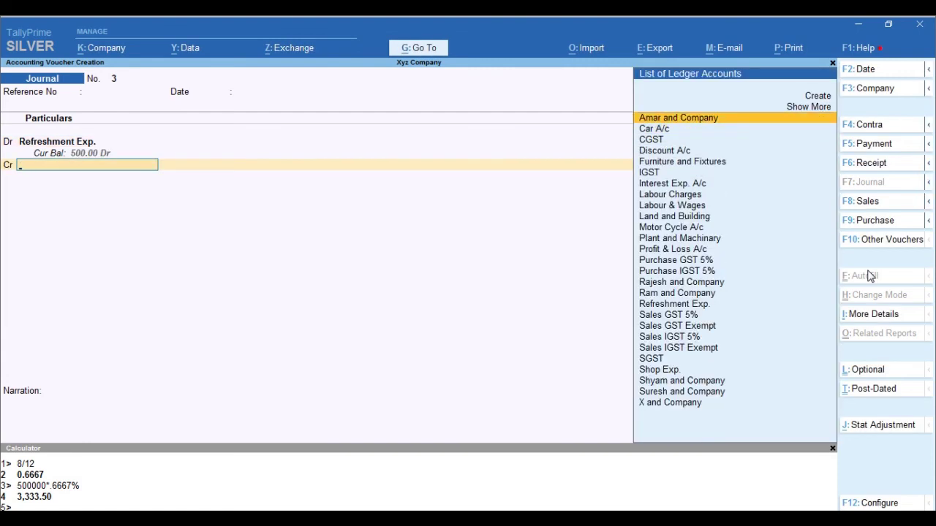
Change the refreshment entry to a payment voucher, credit Cash with 500, and save it
{"action": "key", "text": "F5"}
{"action": "key", "text": "Return"}
{"action": "key", "text": "Return"}
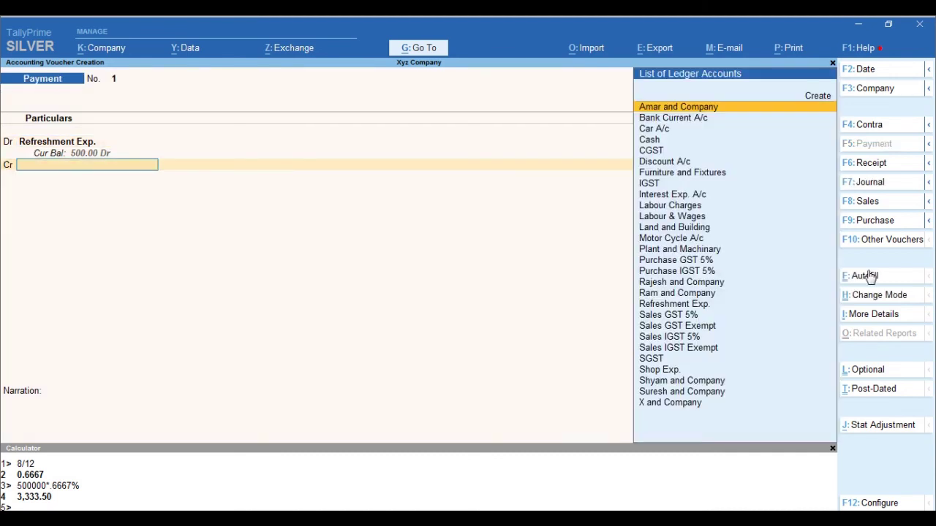
{"action": "type", "text": "Cas"}
{"action": "key", "text": "Return"}
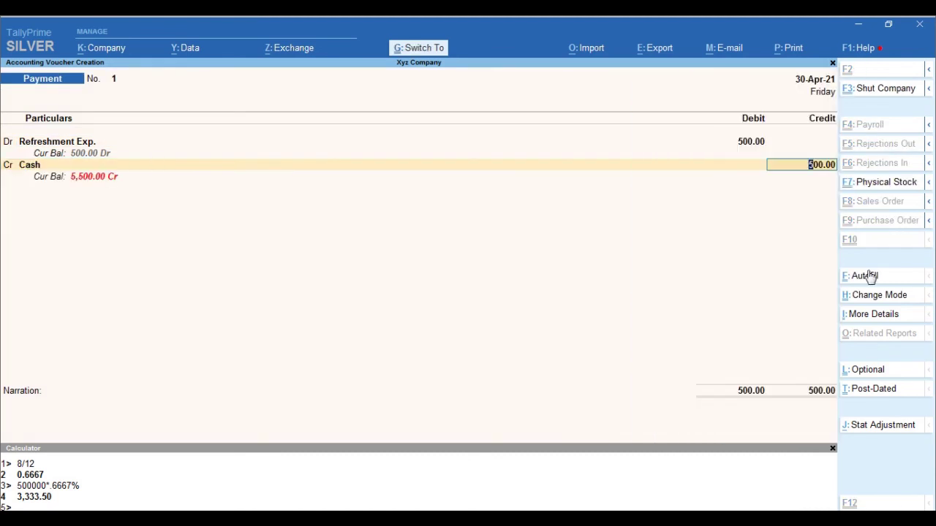
{"action": "key", "text": "ctrl+a"}
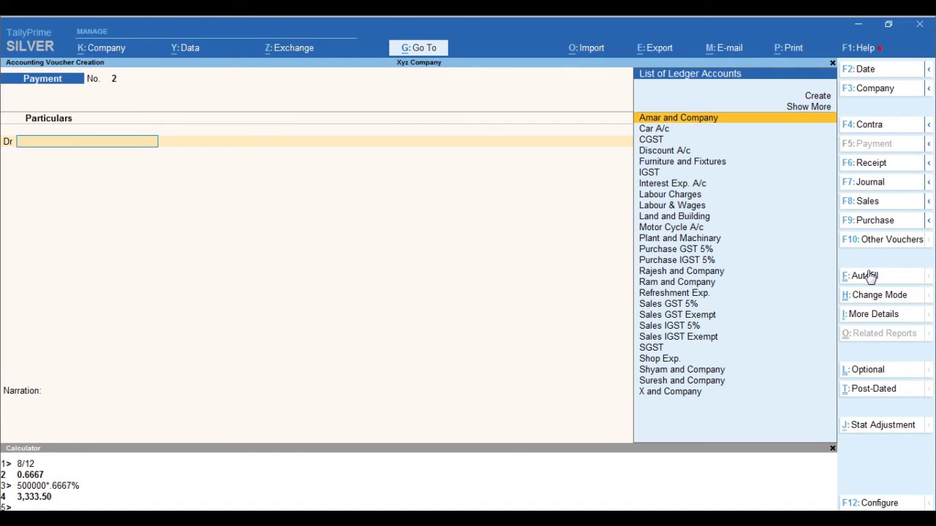
Create a ledger named Food Exp from the payment voucher's debit line and keep it under Indirect Expenses
{"action": "type", "text": "Fo"}
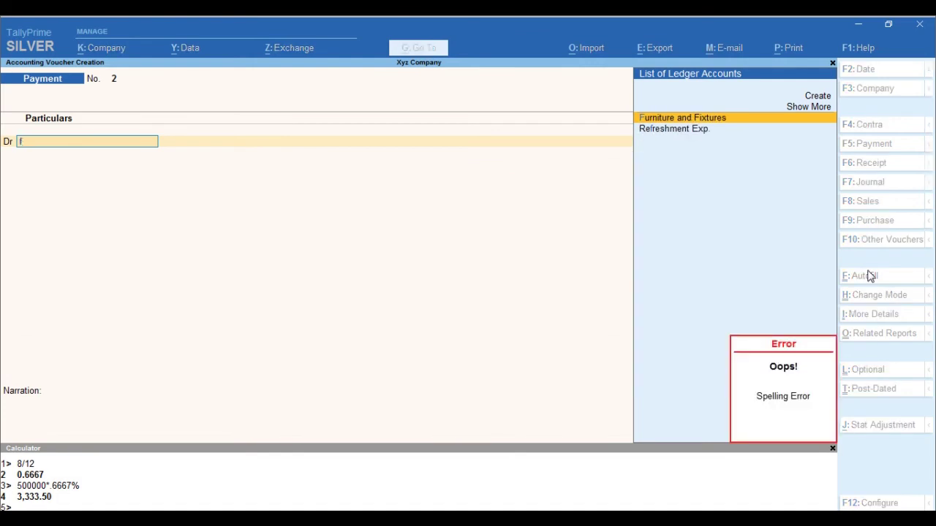
{"action": "key", "text": "alt+c"}
{"action": "type", "text": "ood Exp"}
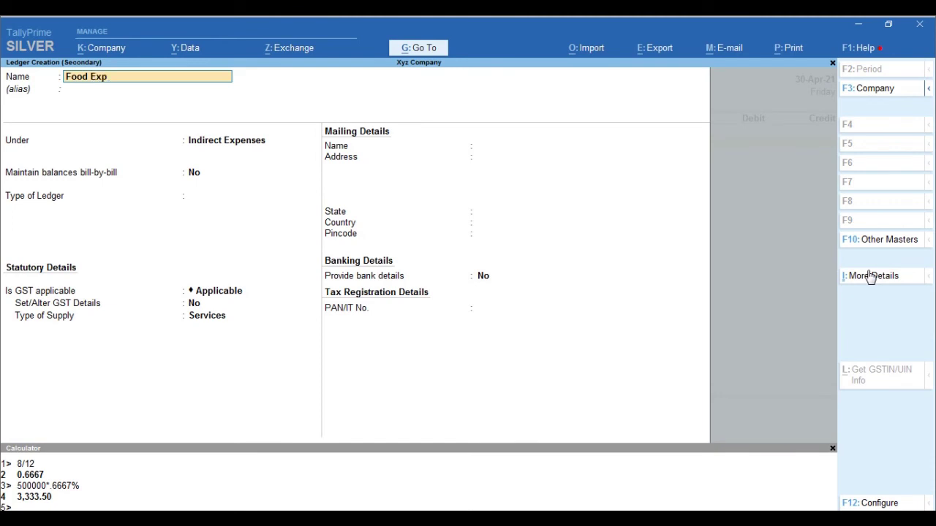
{"action": "key", "text": "Return"}
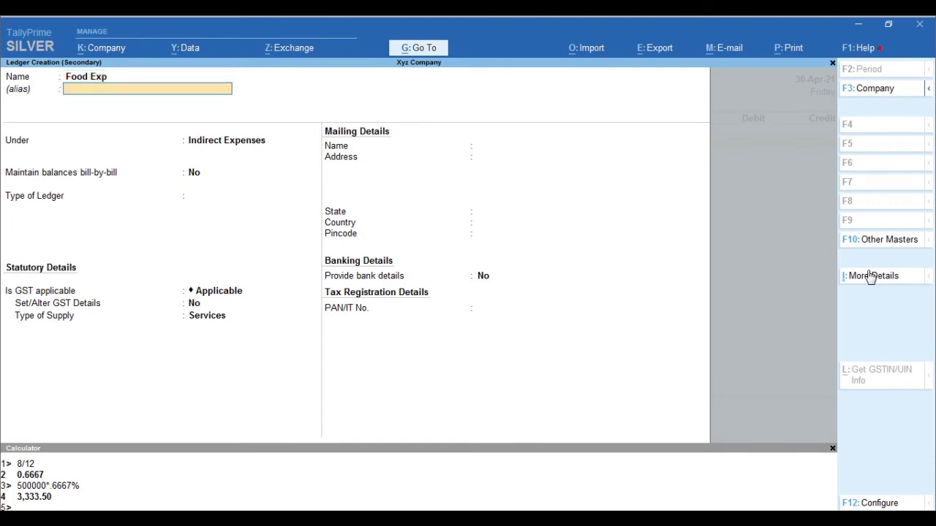
{"action": "key", "text": "Return"}
{"action": "key", "text": "Return"}
Set the food ledger's GST applicability and assessable value inclusion to Not Applicable, and save the ledger
{"action": "key", "text": "Return"}
{"action": "key", "text": "Return"}
{"action": "key", "text": "Return"}
{"action": "key", "text": "Return"}
{"action": "key", "text": "Return"}
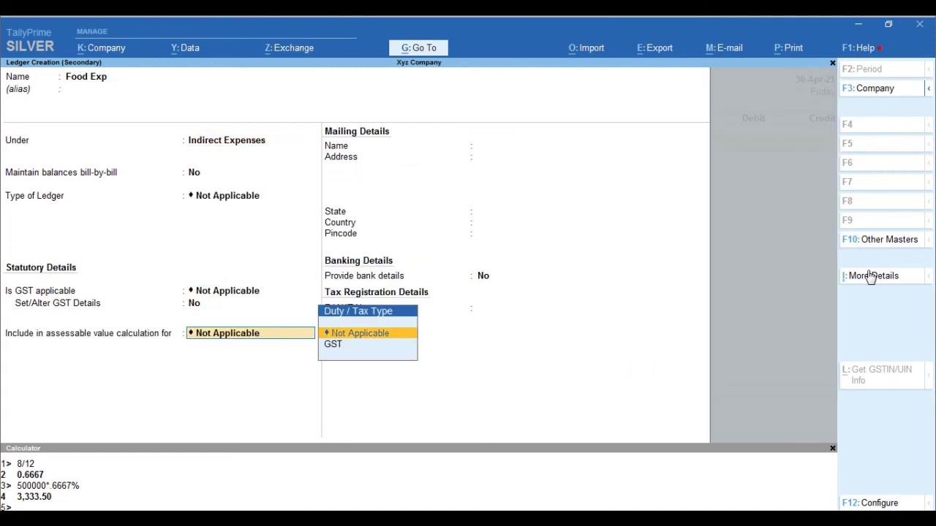
{"action": "key", "text": "ctrl+a"}
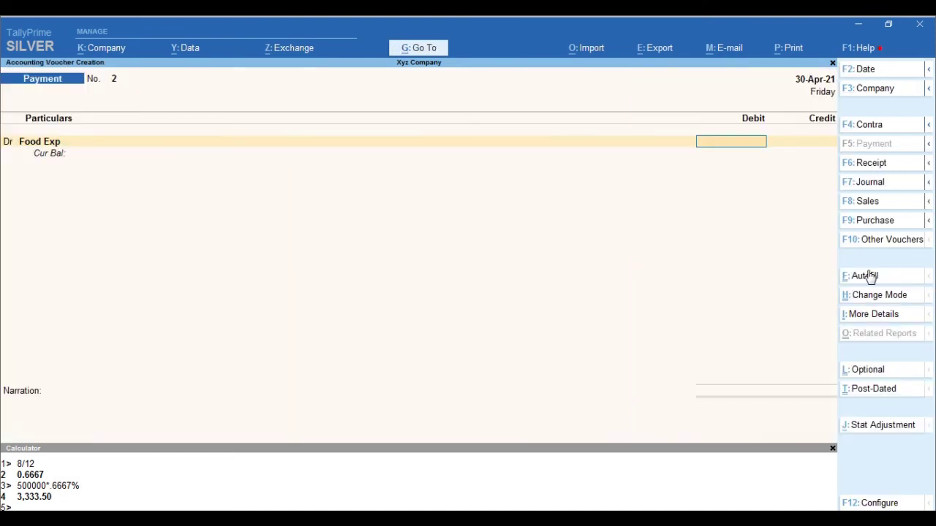
Debit Food Exp with 500, credit Cash with the same amount, and save the payment voucher
{"action": "type", "text": "500"}
{"action": "key", "text": "Return"}
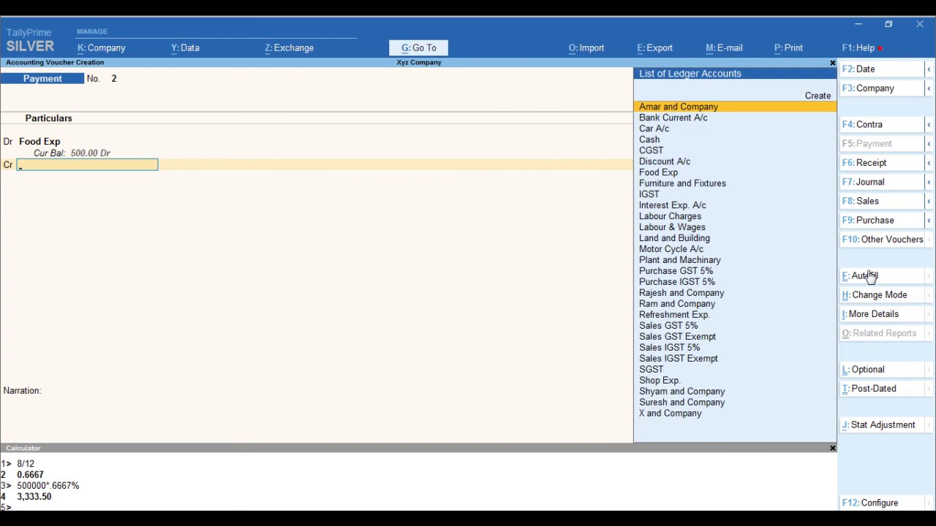
{"action": "type", "text": "cas"}
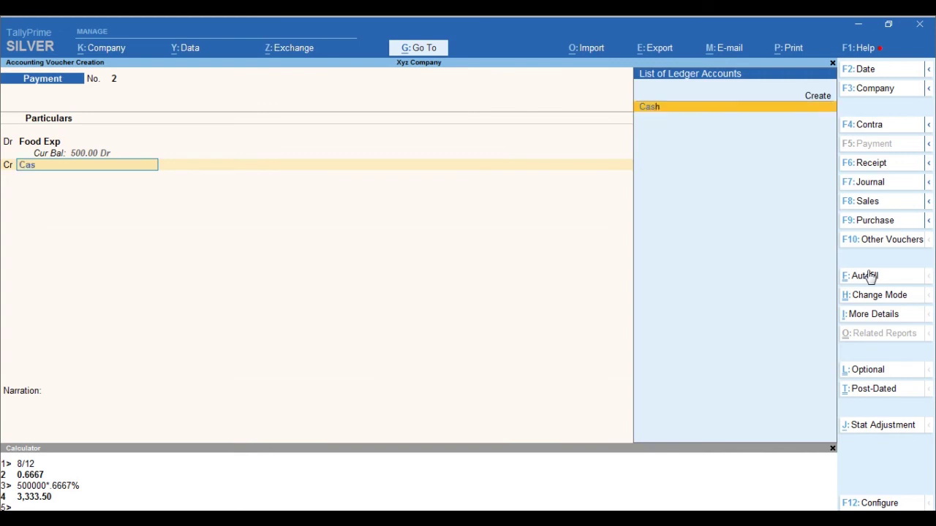
{"action": "key", "text": "Return"}
{"action": "key", "text": "ctrl+a"}
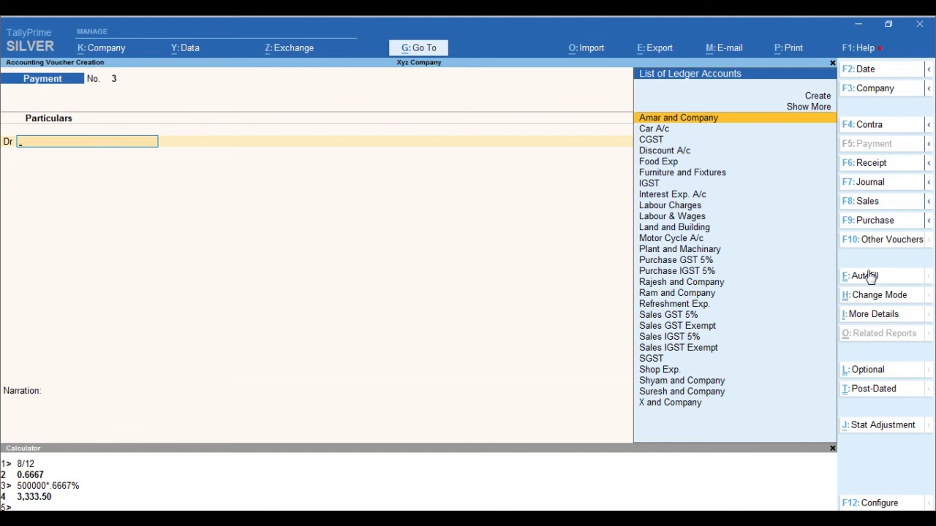
Start a journal voucher without reference details and choose Refreshment Exp. as the debit ledger
{"action": "key", "text": "F7"}
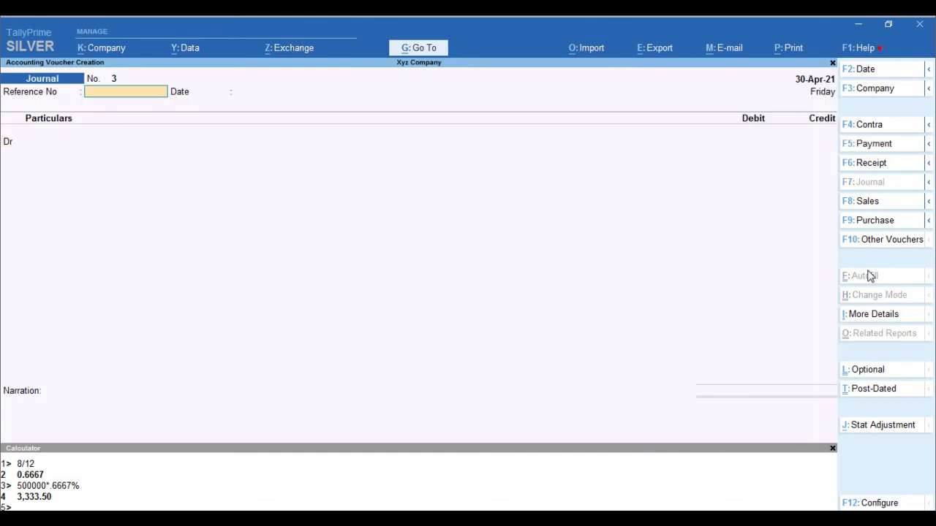
{"action": "key", "text": "Return"}
{"action": "key", "text": "Return"}
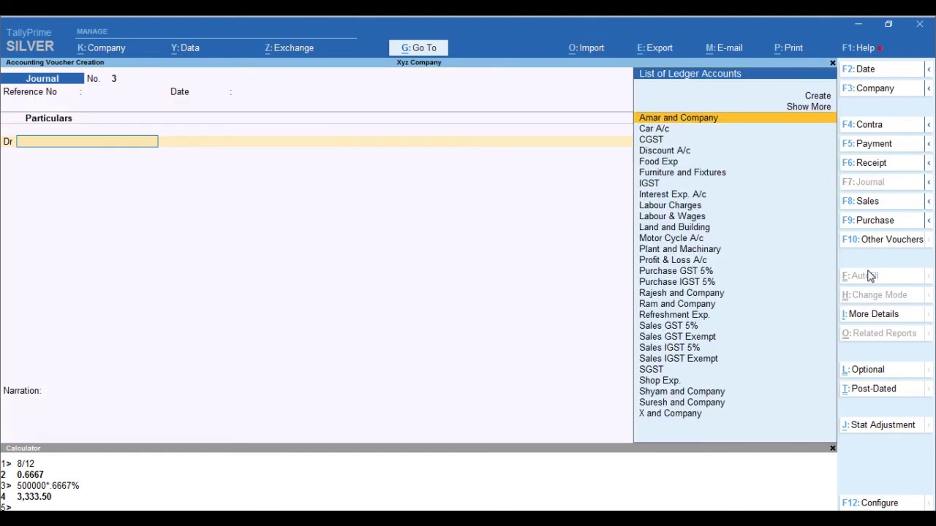
{"action": "type", "text": "Refre"}
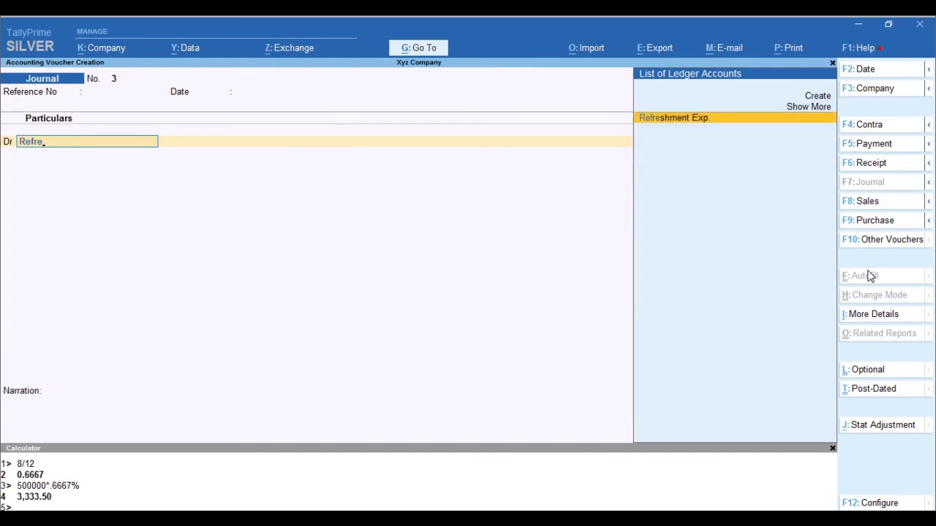
{"action": "key", "text": "Return"}
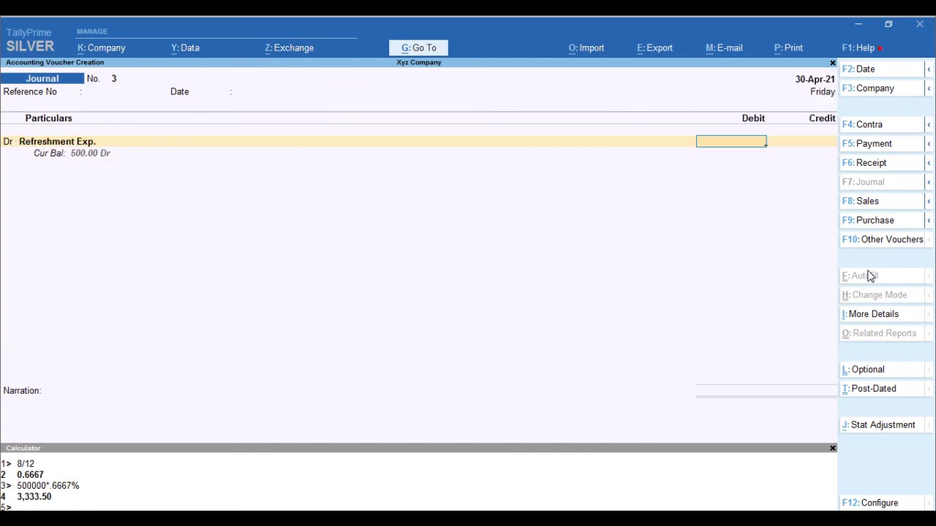
{"action": "key", "text": "BackSpace"}
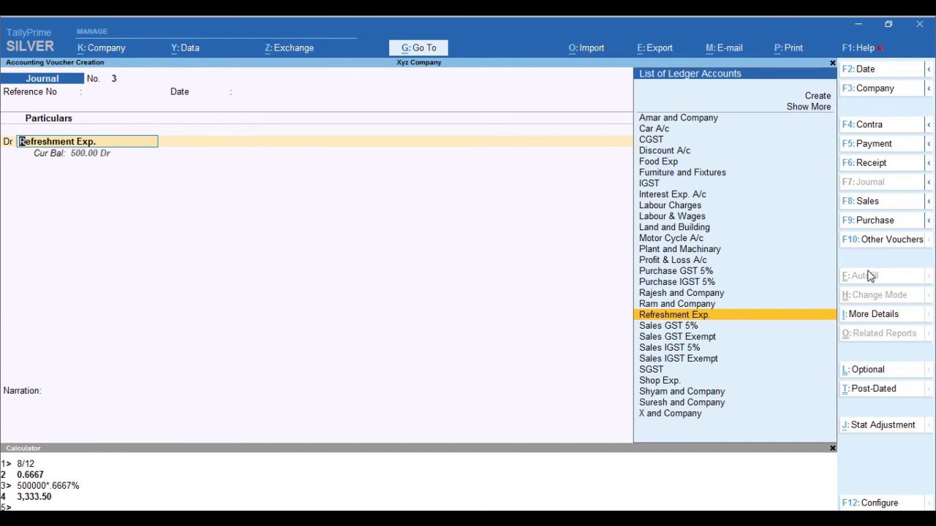
{"action": "type", "text": "Food"}
{"action": "key", "text": "Return"}
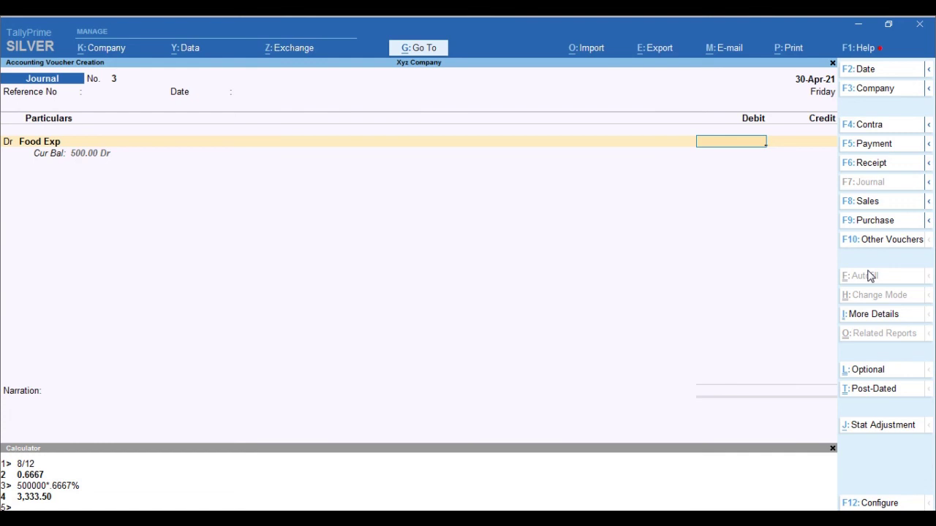
{"action": "key", "text": "BackSpace"}
{"action": "type", "text": "Refre"}
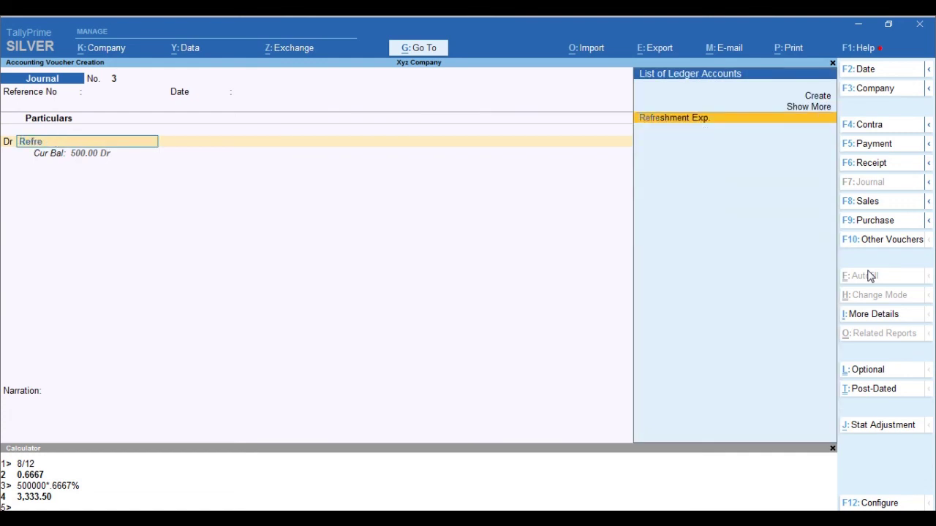
{"action": "key", "text": "Return"}
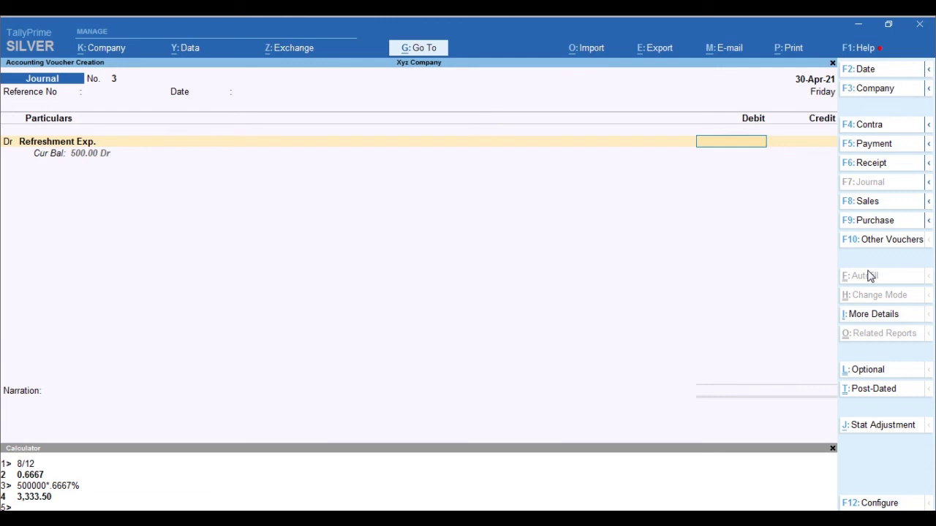
Debit Refreshment Exp. with 500 and credit Food Exp with 500 in the journal voucher
{"action": "type", "text": "500"}
{"action": "key", "text": "Return"}
{"action": "key", "text": "Return"}
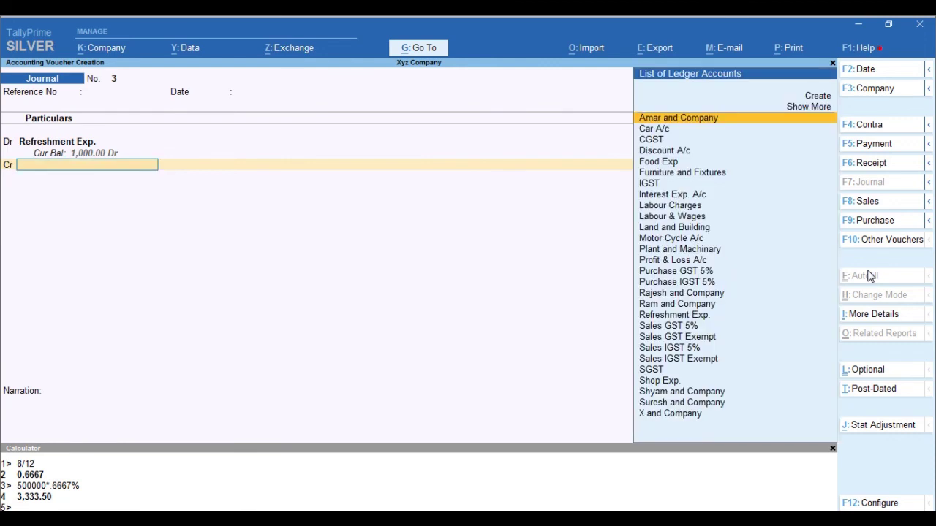
{"action": "type", "text": "Food"}
{"action": "key", "text": "Return"}
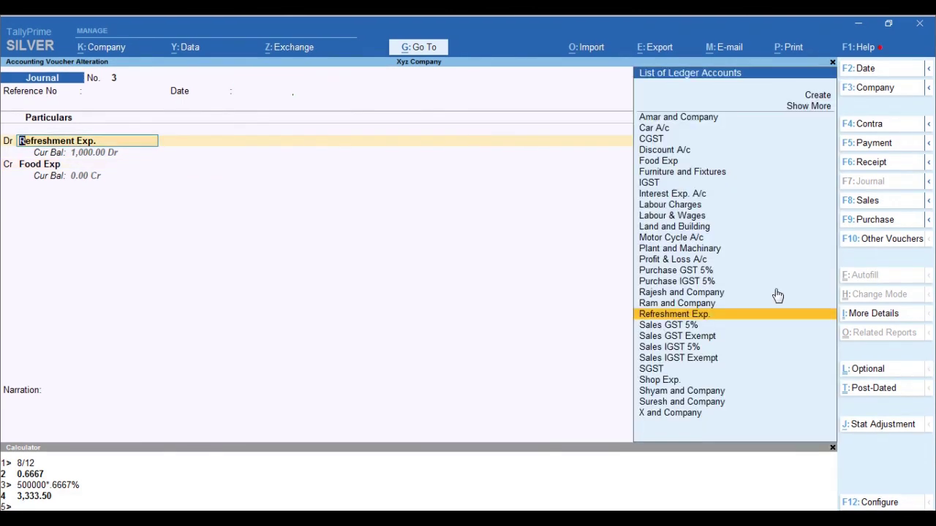
{"action": "key", "text": "Return"}
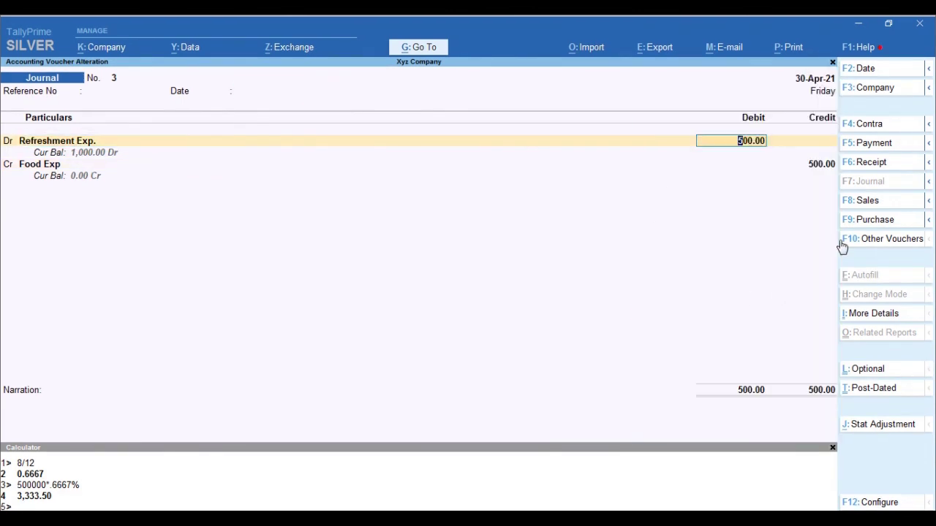